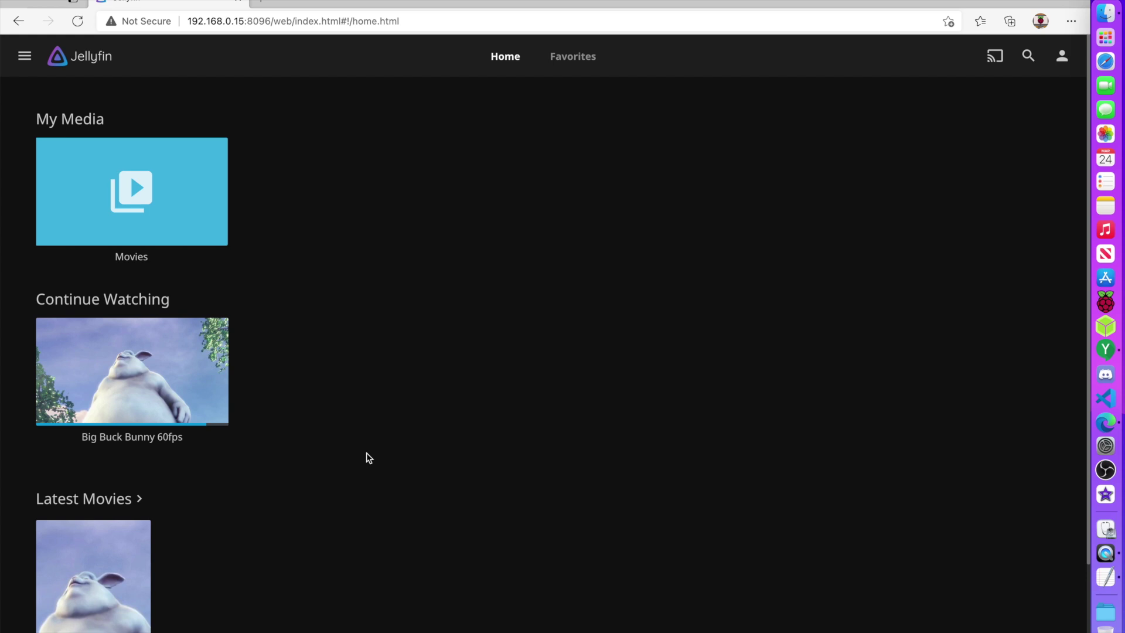
# - Look over the home screen's media sections and the server's local web address
pyautogui.scroll(-2, 368, 457)
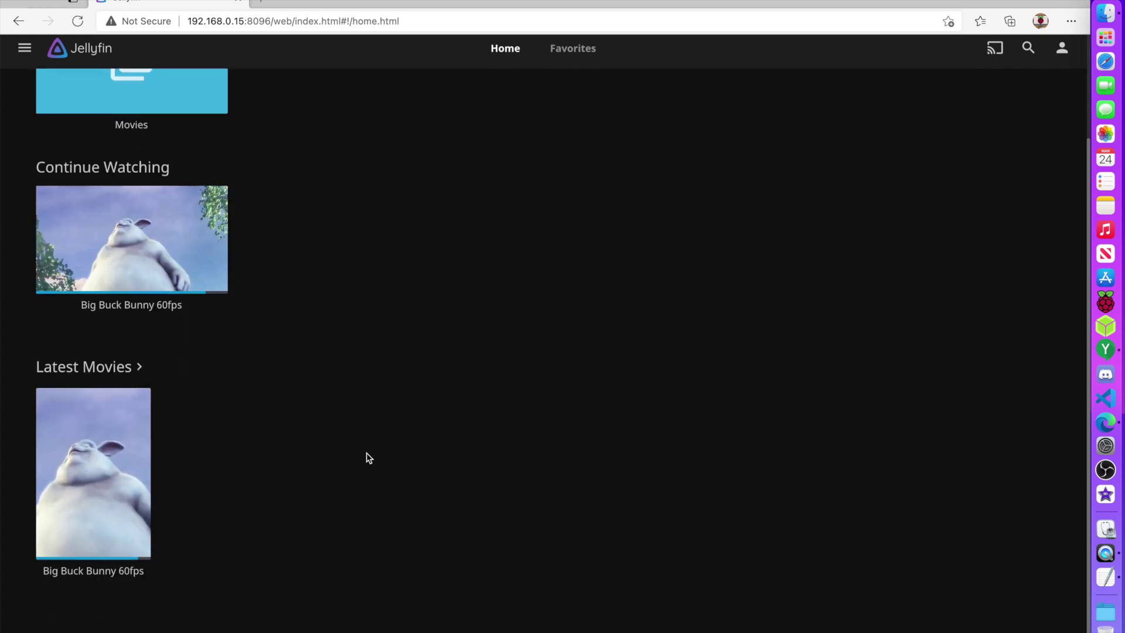
pyautogui.scroll(3, 369, 458)
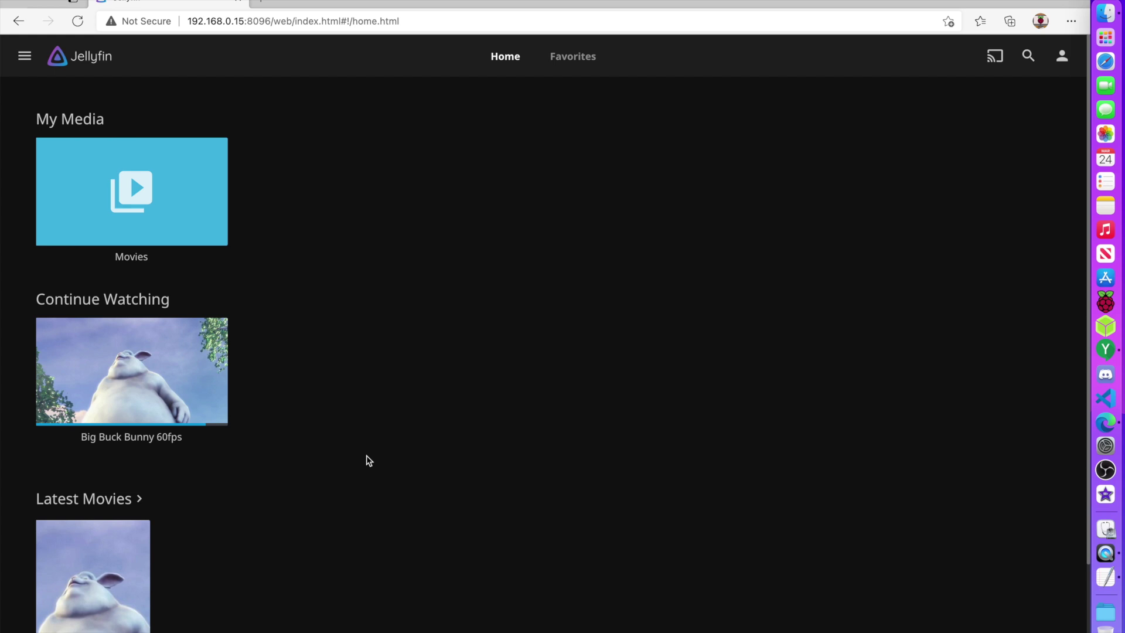
pyautogui.click(198, 24)
pyautogui.moveTo(198, 26); pyautogui.dragTo(267, 28)
pyautogui.click(303, 130)
pyautogui.scroll(-2, 342, 478)
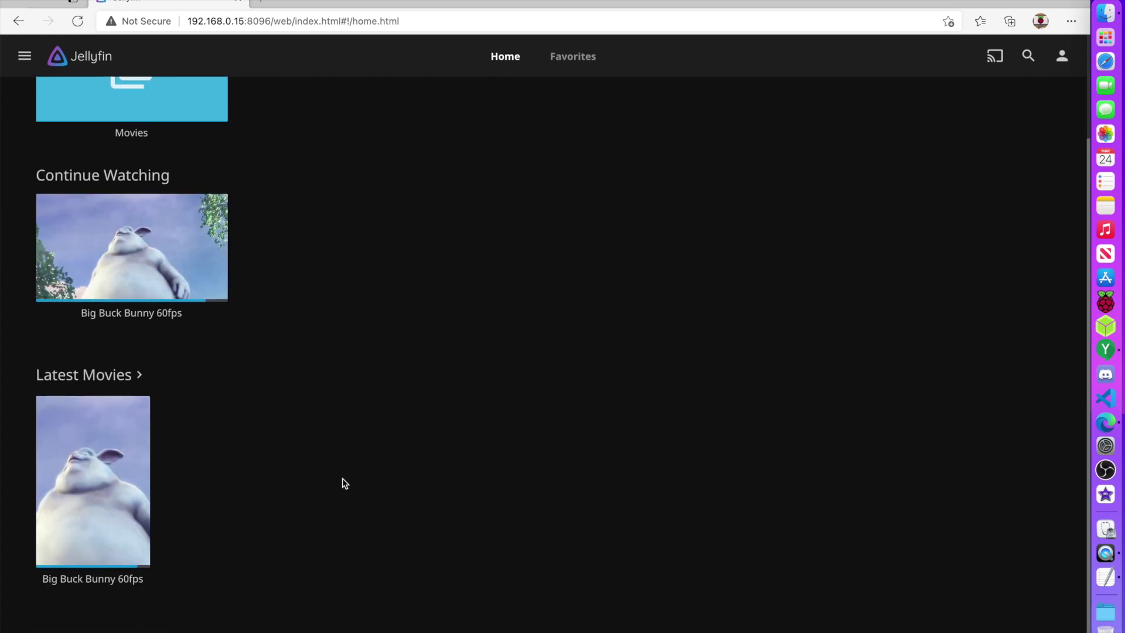
# - Play Big Buck Bunny 60fps, restart it near the beginning, and skip ahead to about 3:02 and 7:24
pyautogui.moveTo(77, 458)
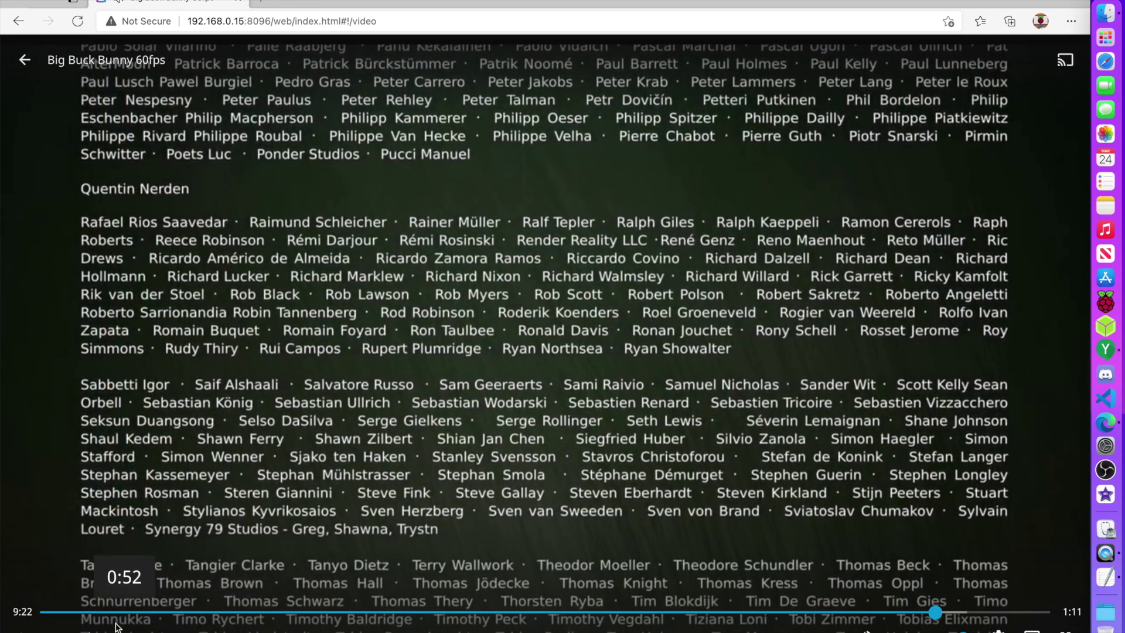
pyautogui.click(136, 612)
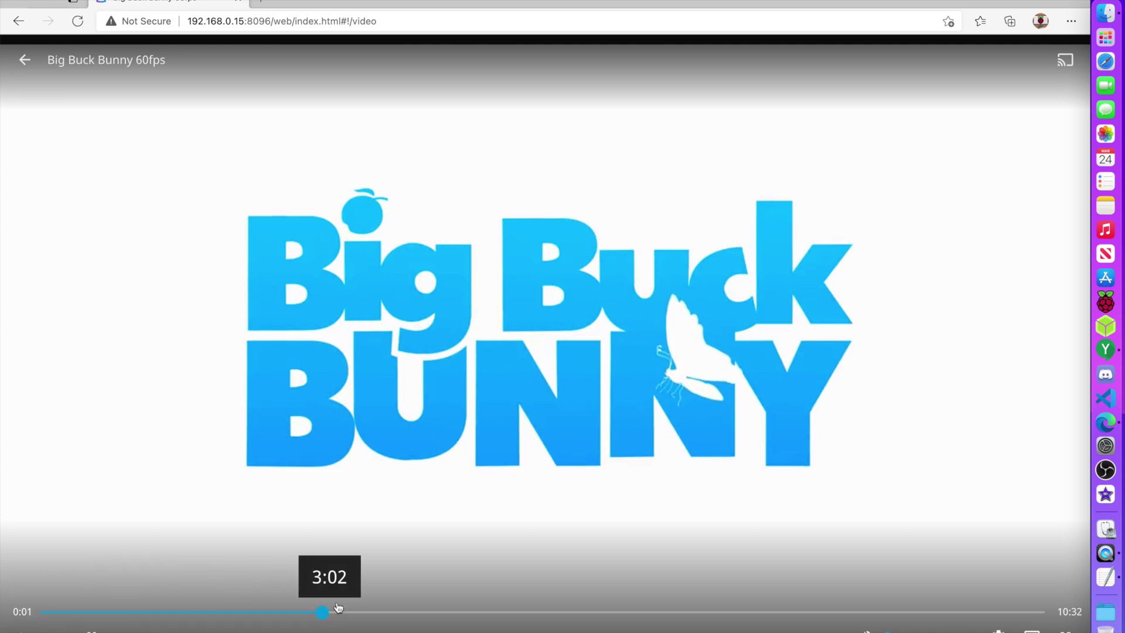
pyautogui.click(323, 611)
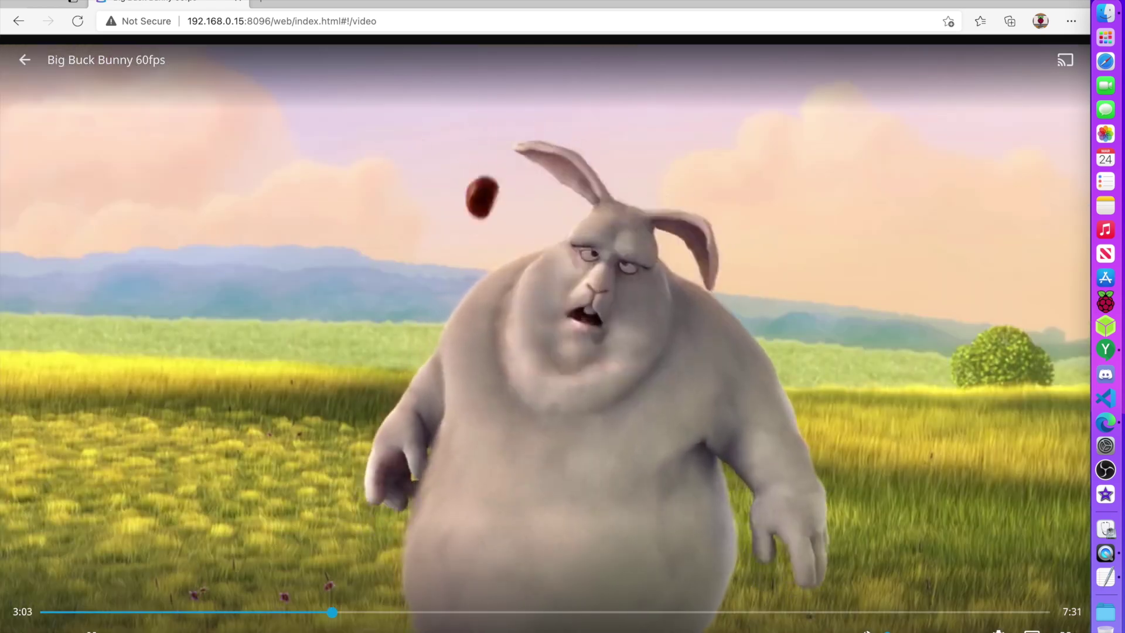
pyautogui.click(748, 612)
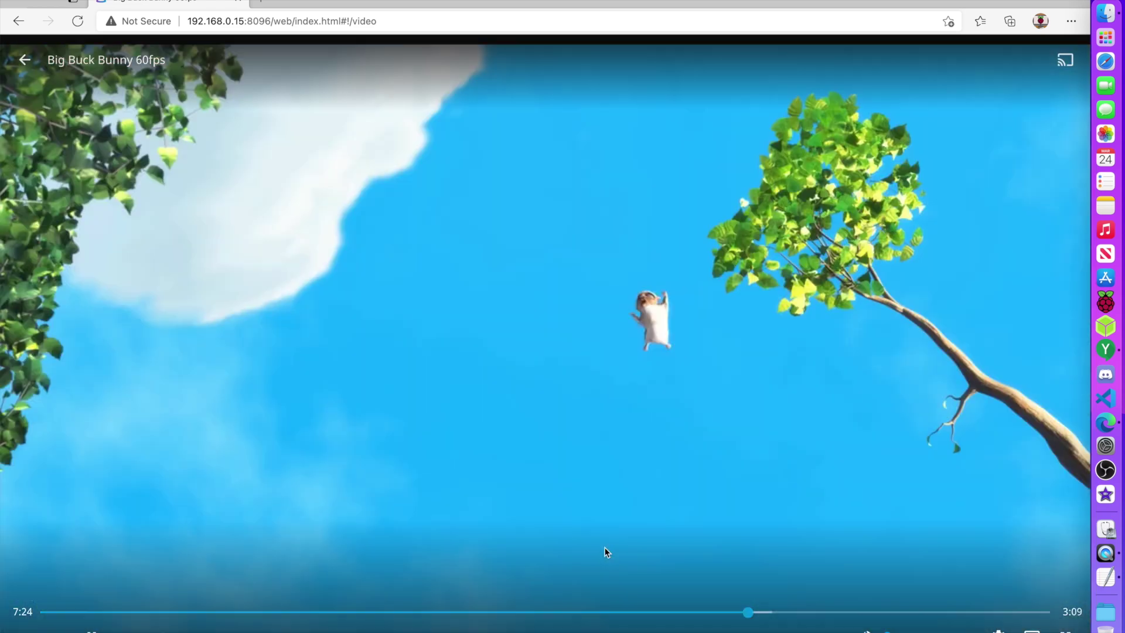
# - Show the playback info overlay and view the film briefly in full screen
pyautogui.click(1001, 631)
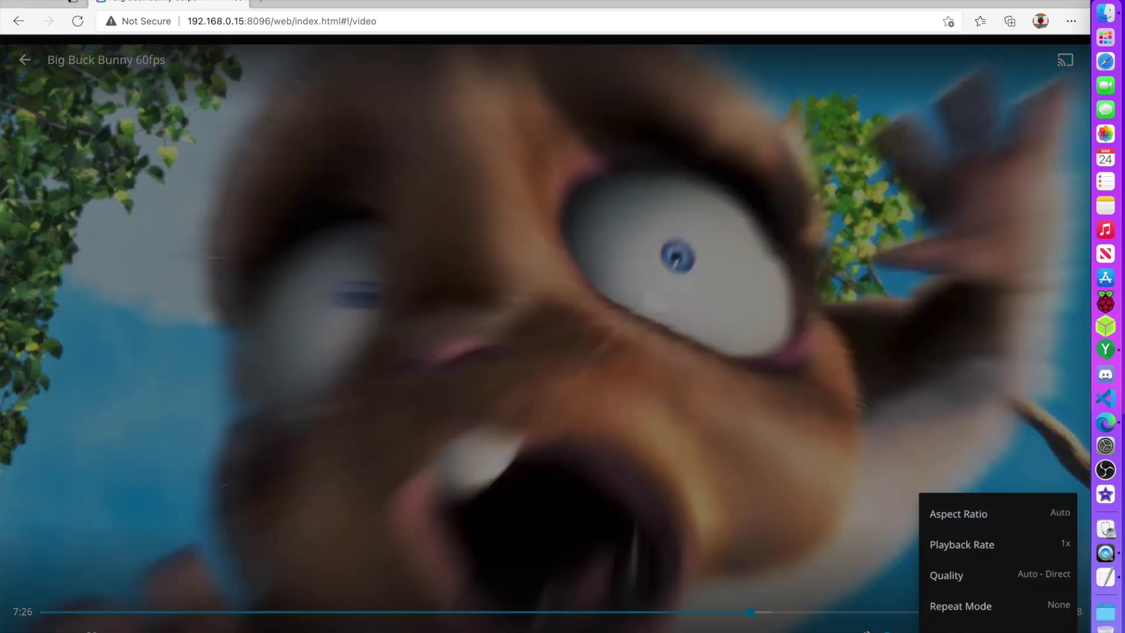
pyautogui.click(1005, 631)
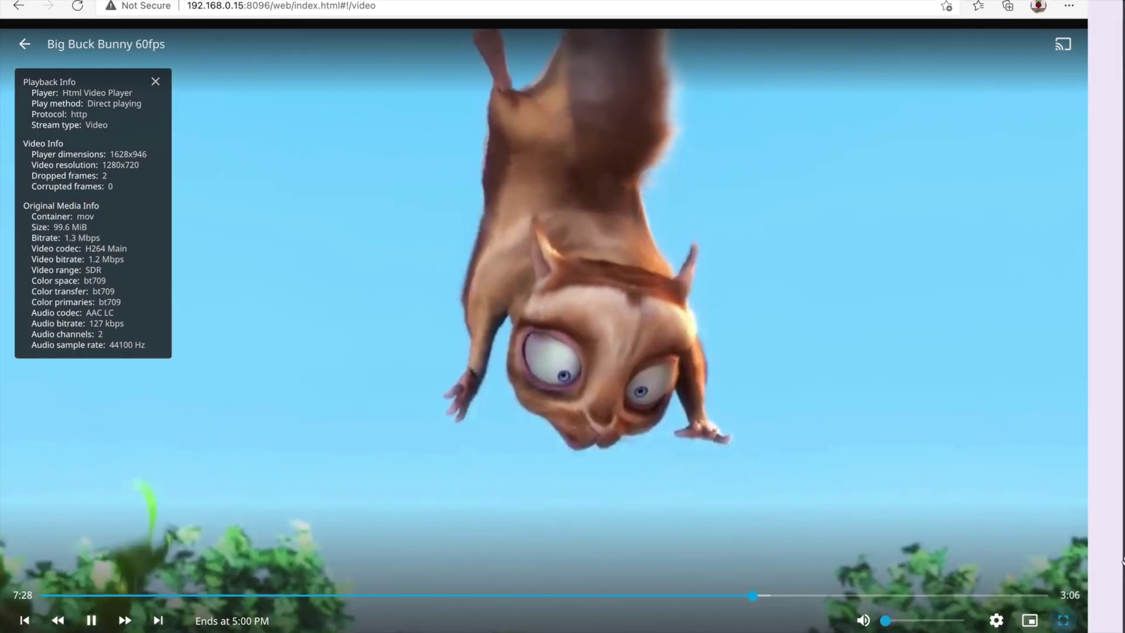
pyautogui.click(1063, 620)
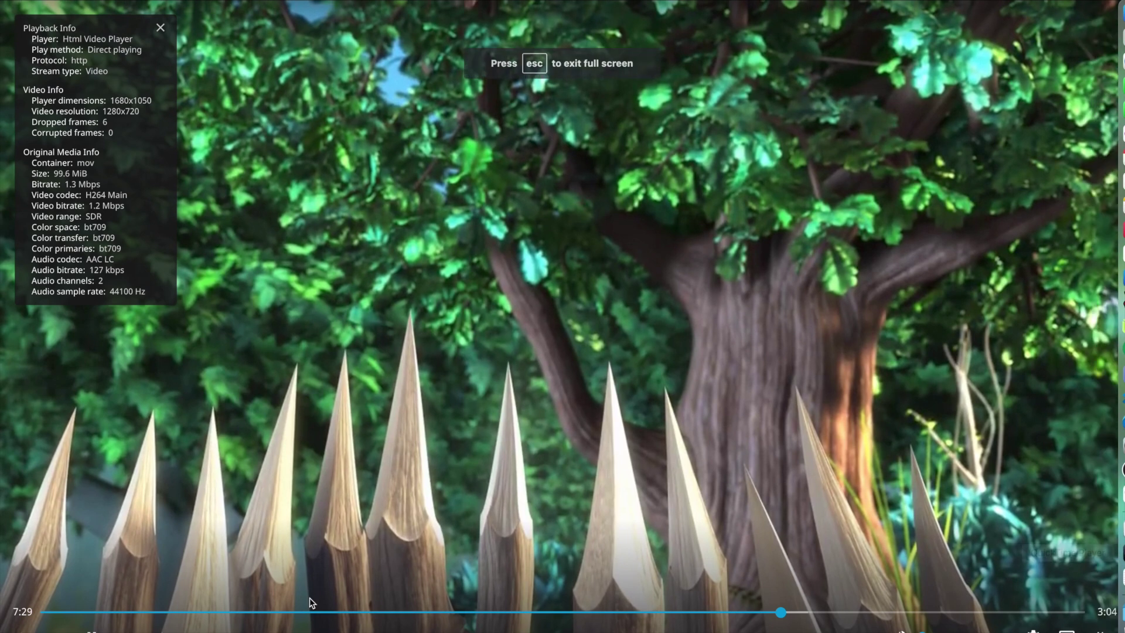
pyautogui.press('Escape')
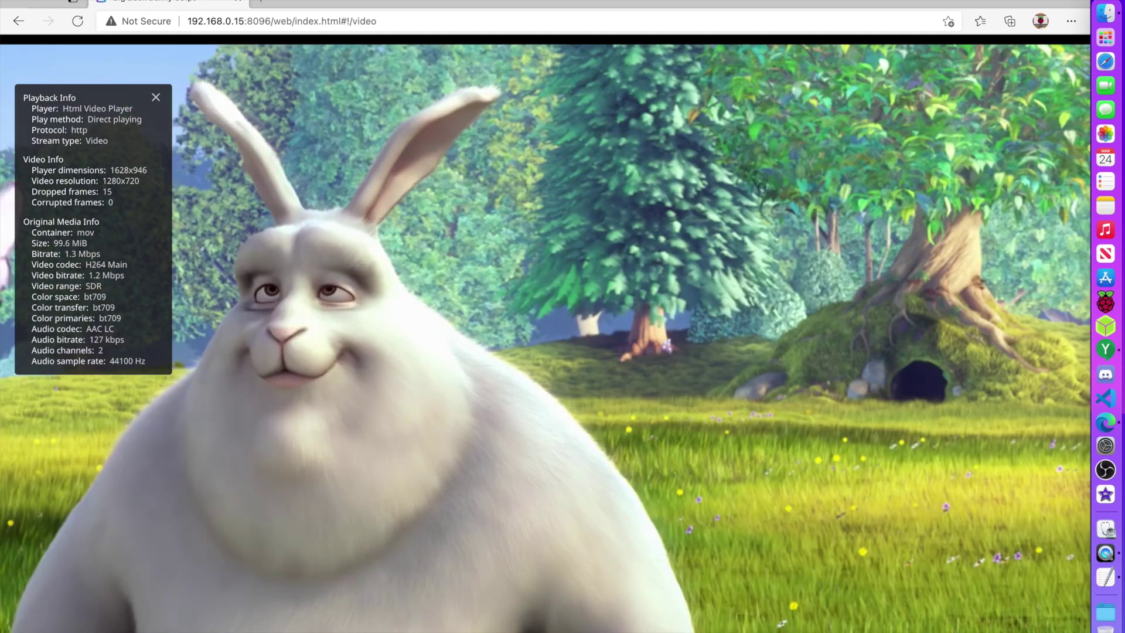
# - Seek the film back to about 2:00 and leave the player for the home screen
pyautogui.moveTo(172, 439)
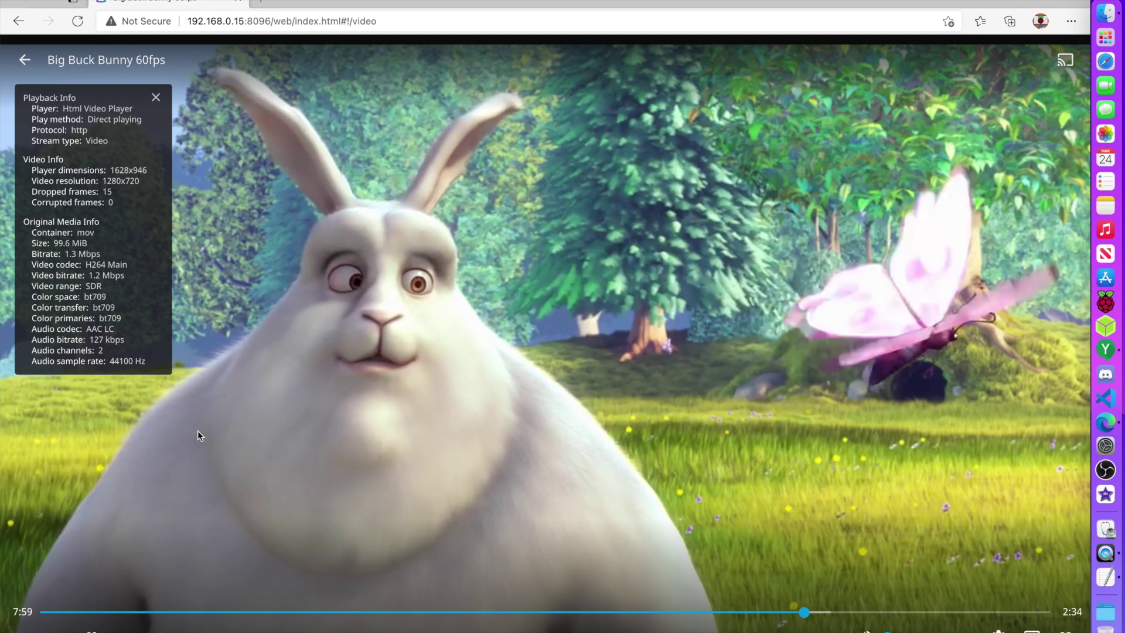
pyautogui.click(231, 612)
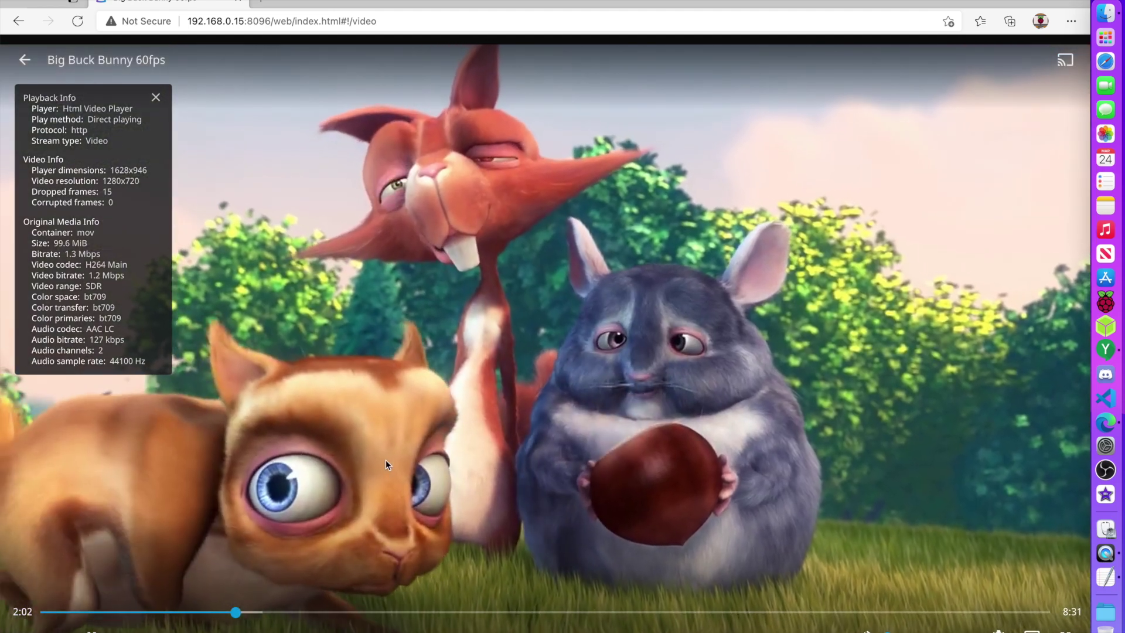
pyautogui.click(24, 61)
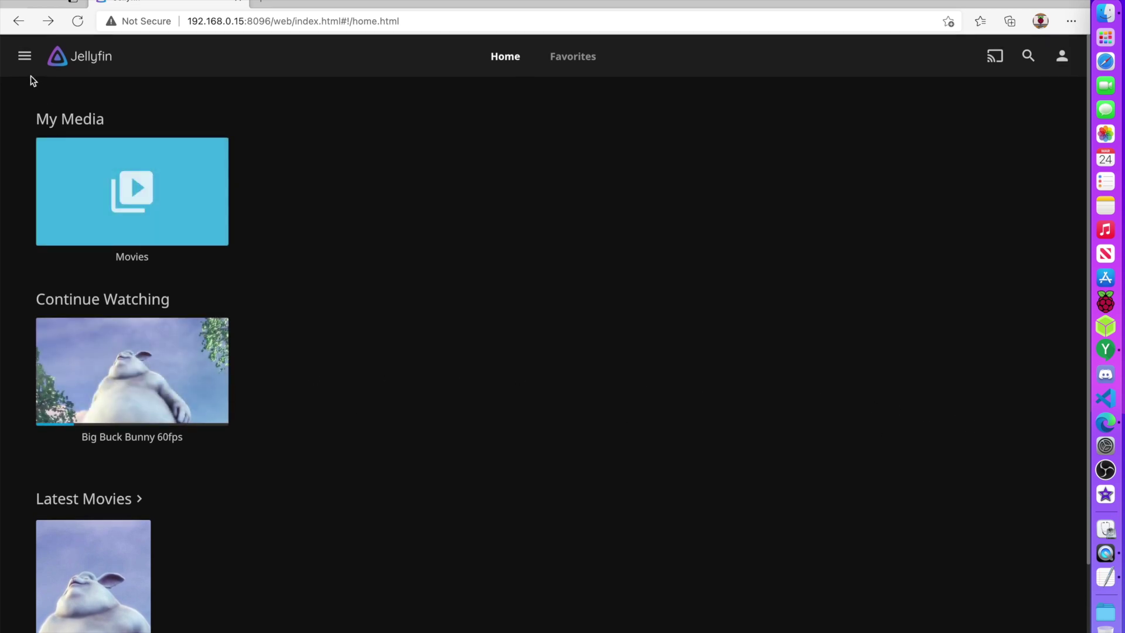
# - Open the admin dashboard and look over the list of server settings sections
pyautogui.click(24, 55)
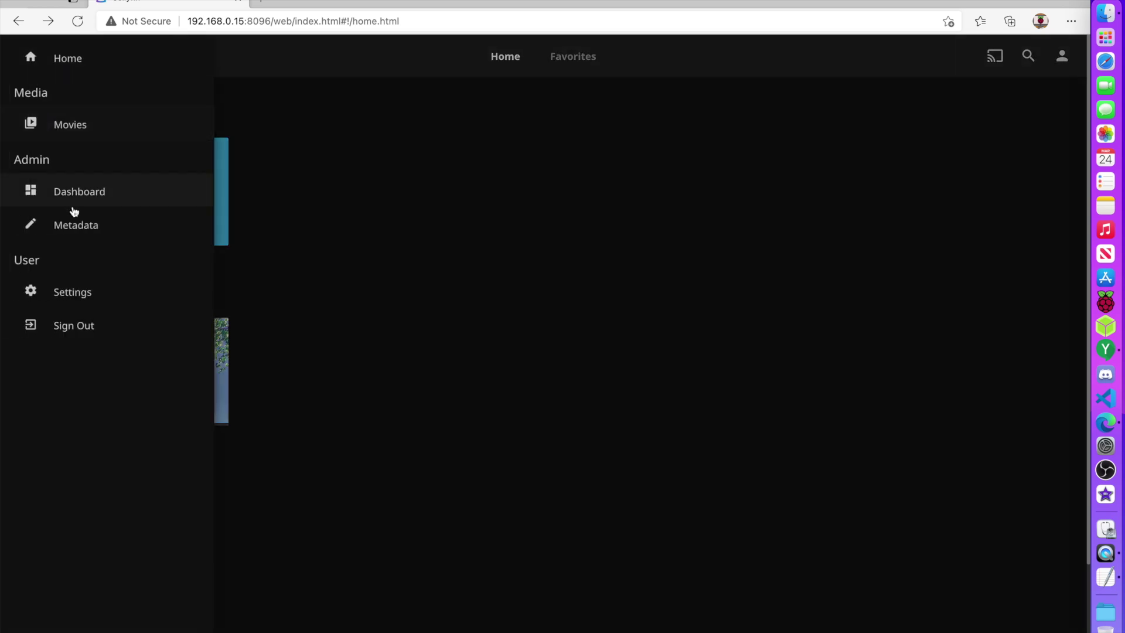
pyautogui.click(75, 189)
pyautogui.scroll(-2, 76, 375)
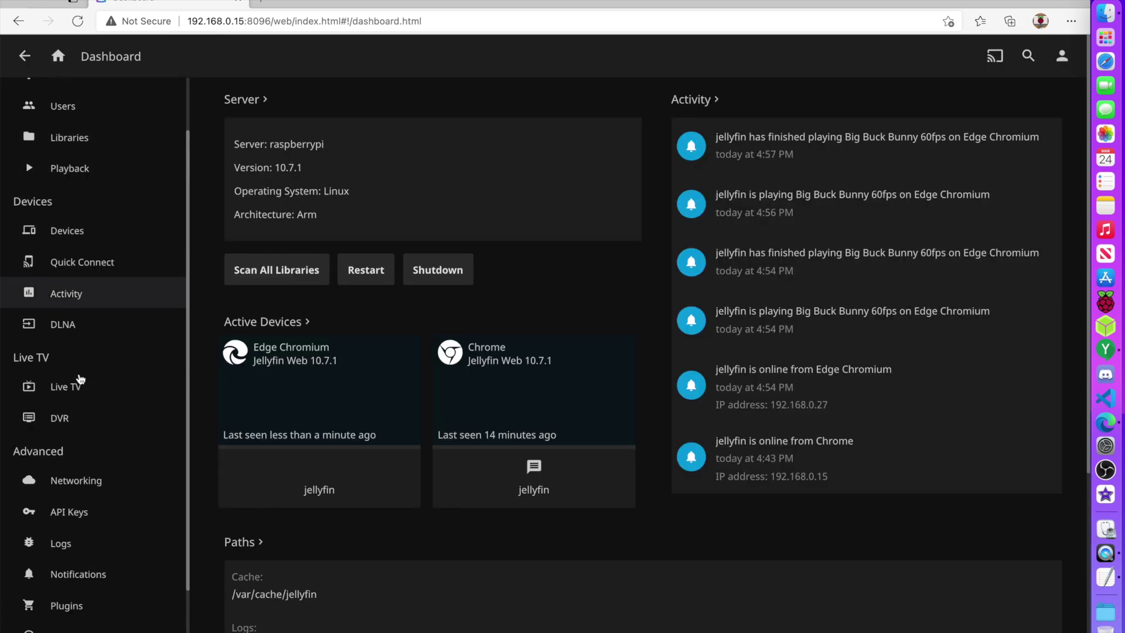
pyautogui.scroll(2, 78, 357)
# - Open the Users page and look through the remaining device, Live TV and advanced sections
pyautogui.click(70, 190)
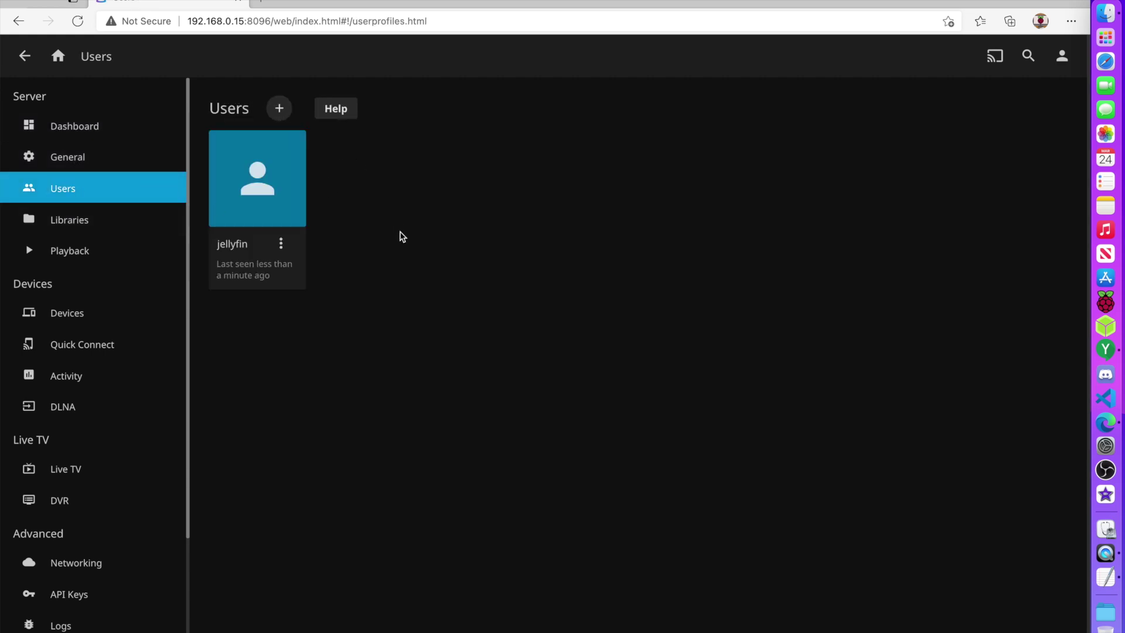
pyautogui.scroll(-3, 112, 410)
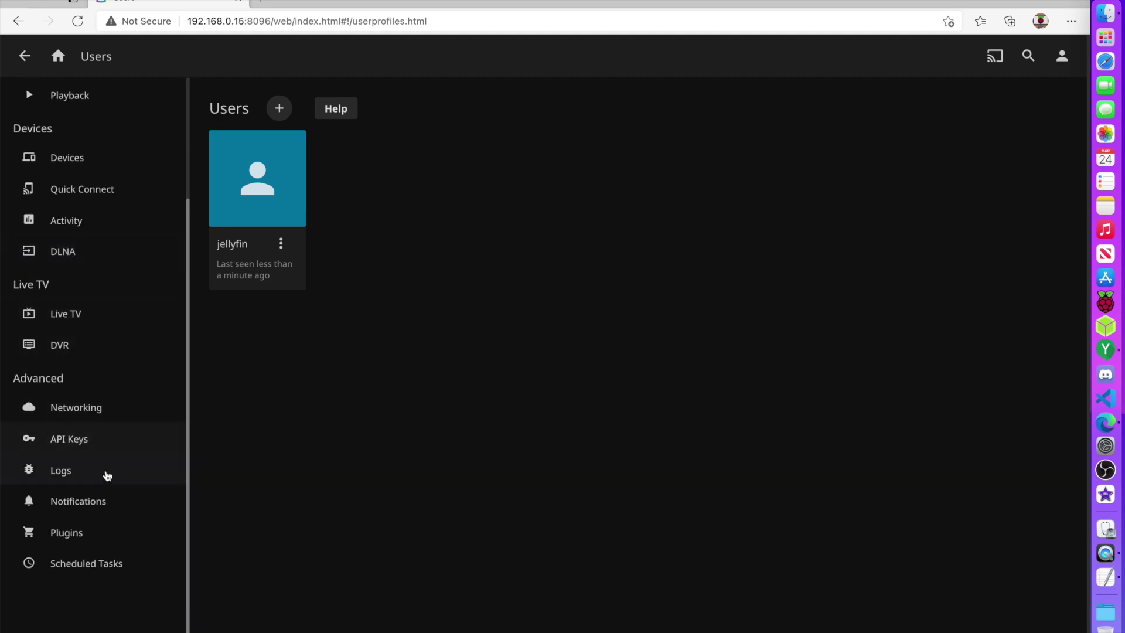
pyautogui.scroll(3, 97, 518)
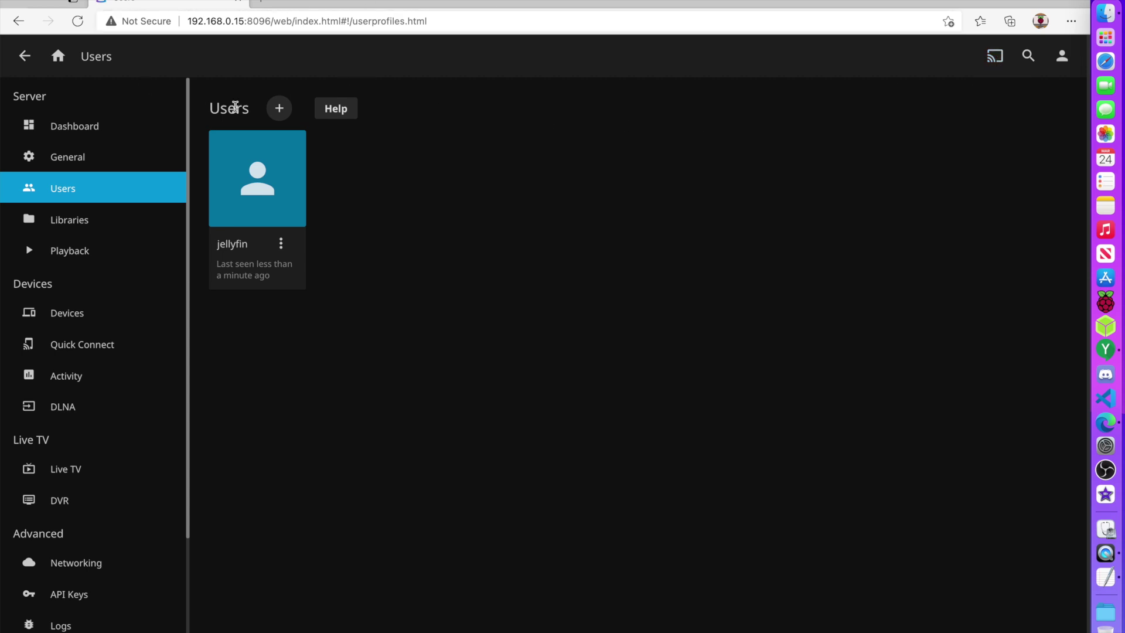
# - Review the dashboard's server details, active devices and paths, and return to the home screen
pyautogui.click(98, 136)
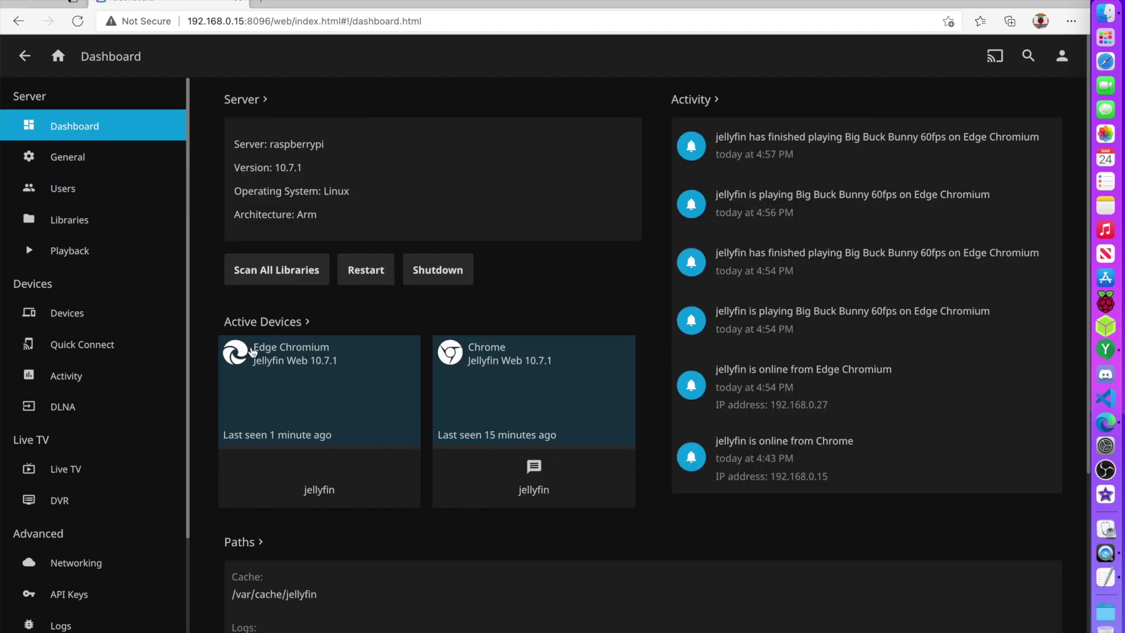
pyautogui.scroll(-5, 251, 354)
pyautogui.scroll(6, 249, 360)
pyautogui.click(25, 59)
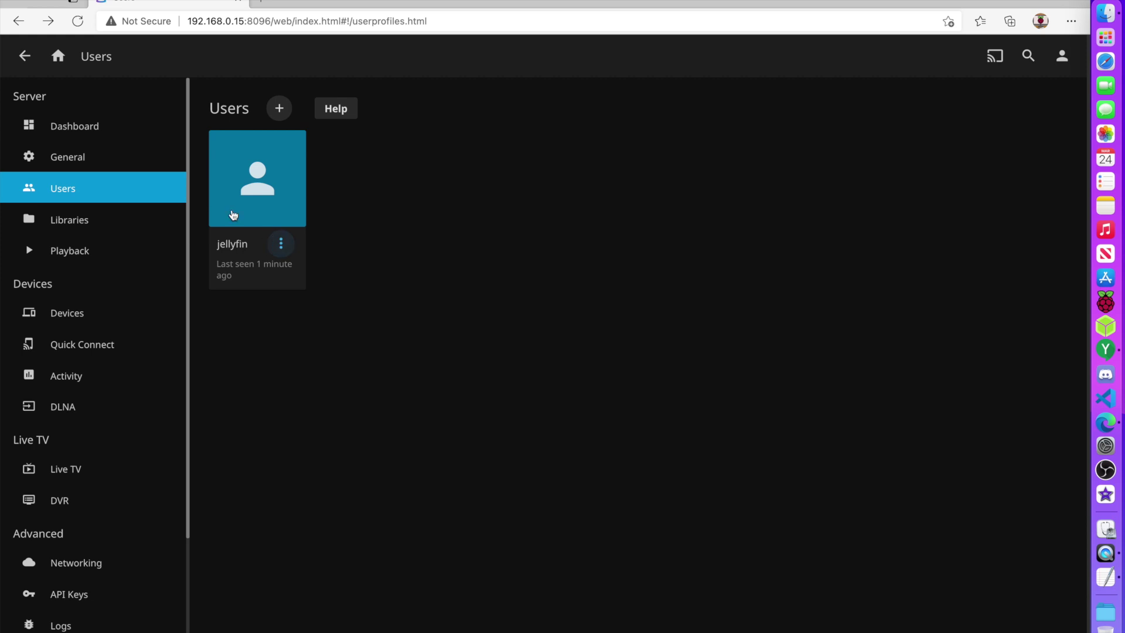
pyautogui.click(58, 57)
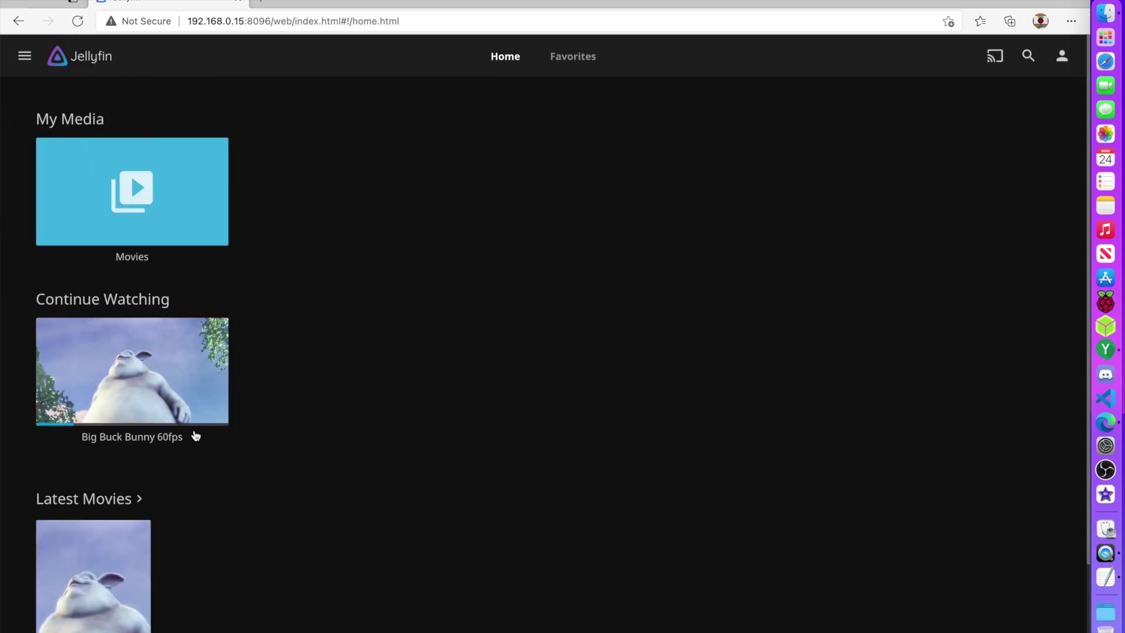
pyautogui.scroll(-1, 52, 443)
pyautogui.scroll(1, 55, 447)
pyautogui.scroll(-1, 55, 447)
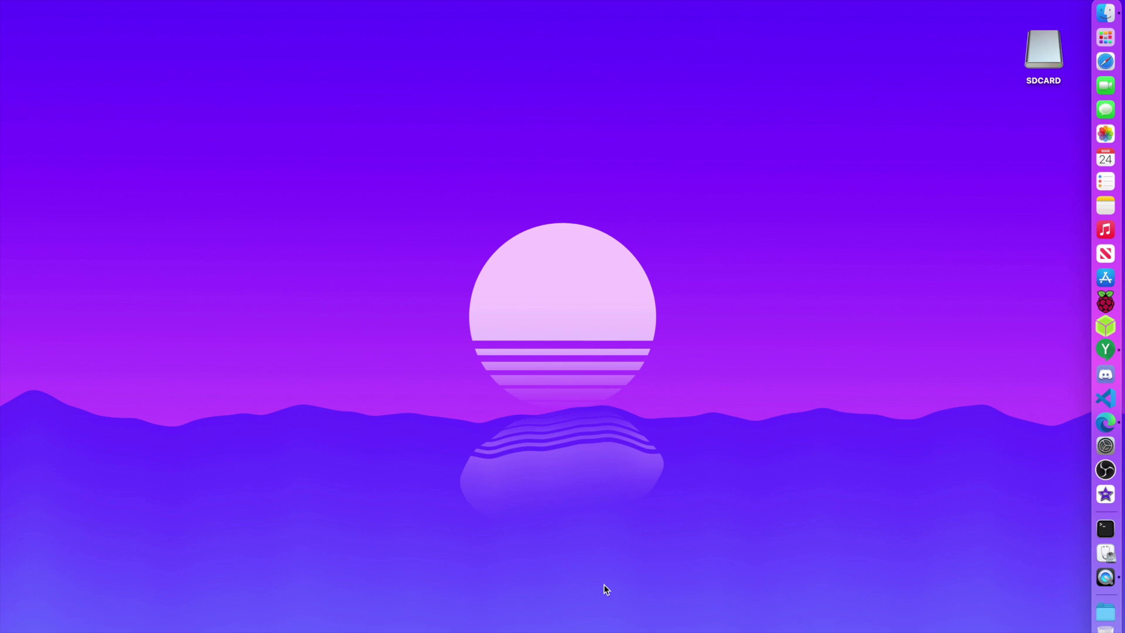
# - Open Raspberry Pi Imager, review its advanced image customization options and save them
pyautogui.click(1119, 300)
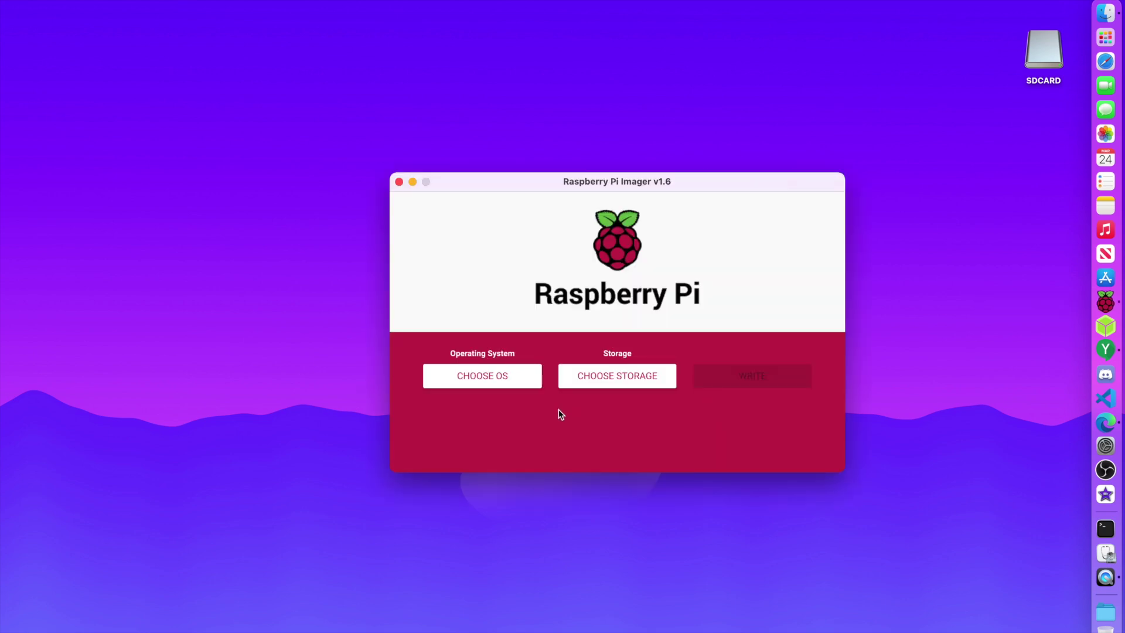
pyautogui.press('super+shift+x')
pyautogui.scroll(-10, 589, 333)
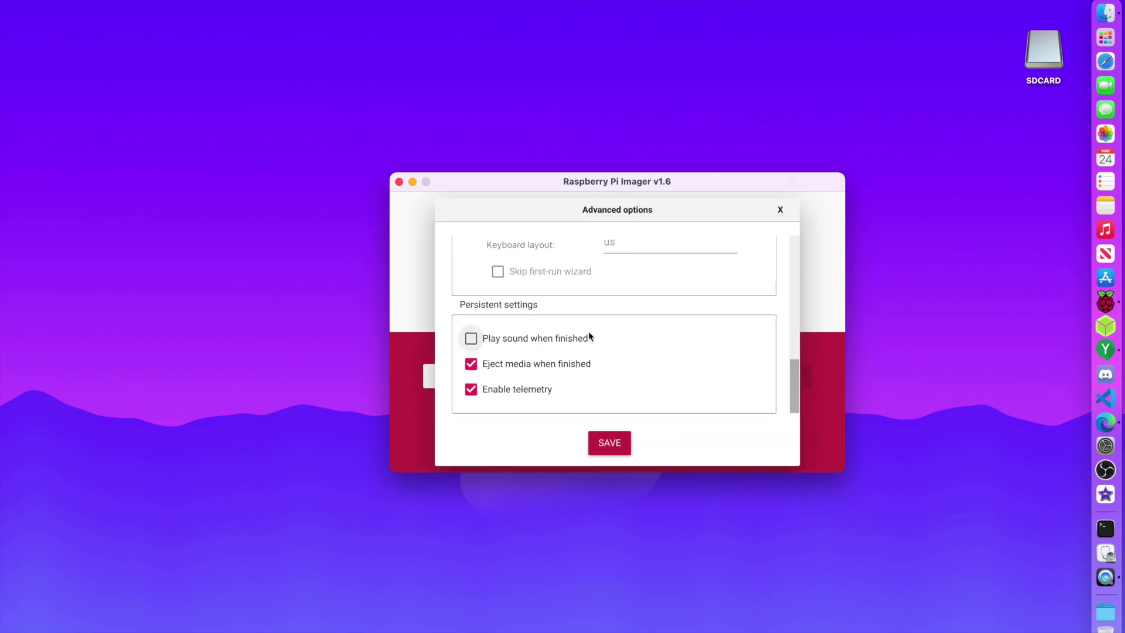
pyautogui.scroll(10, 589, 332)
pyautogui.scroll(-10, 588, 332)
pyautogui.scroll(10, 588, 331)
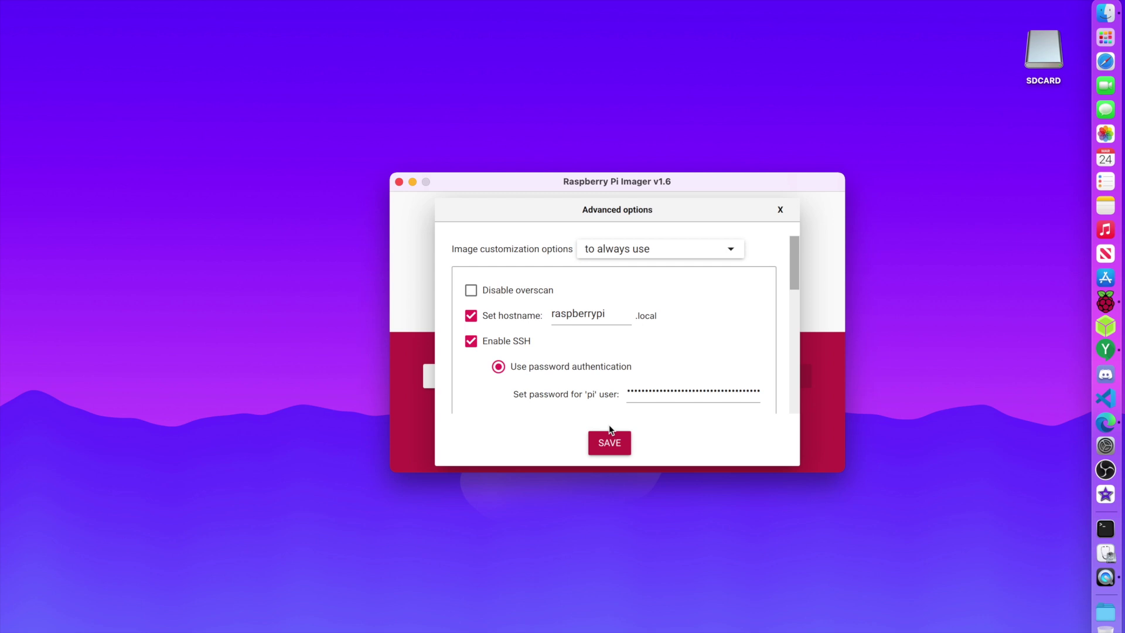
pyautogui.click(608, 441)
# - Choose Raspberry Pi OS (32-bit) as the operating system and the 61.5 GB SanDisk Ultra USB 3.0 Media as storage
pyautogui.click(494, 387)
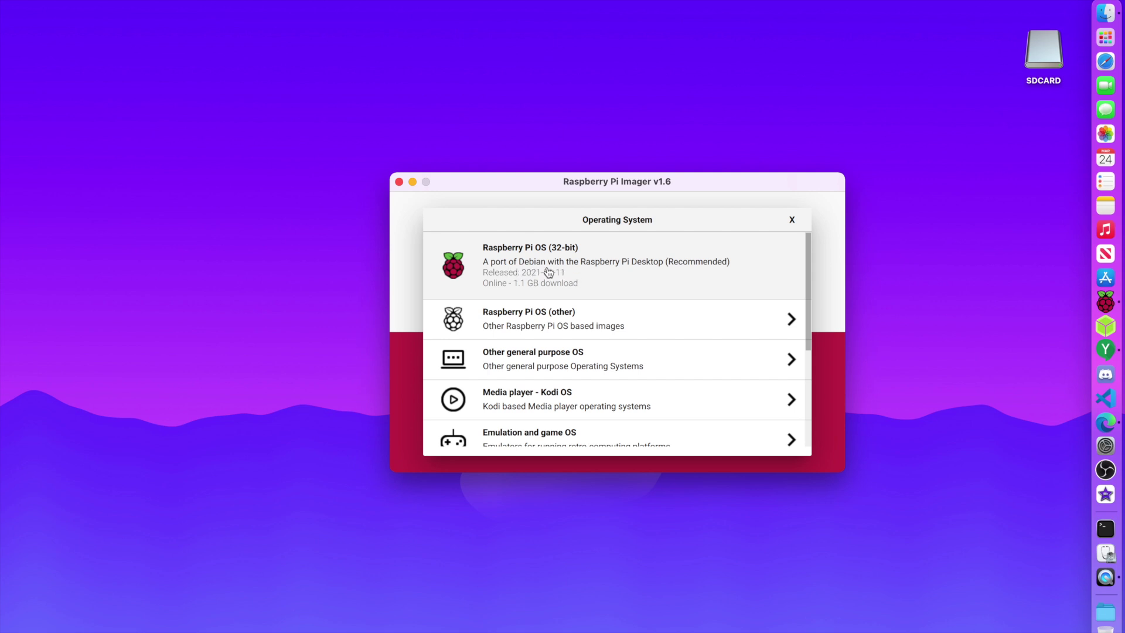
pyautogui.click(582, 285)
pyautogui.click(647, 380)
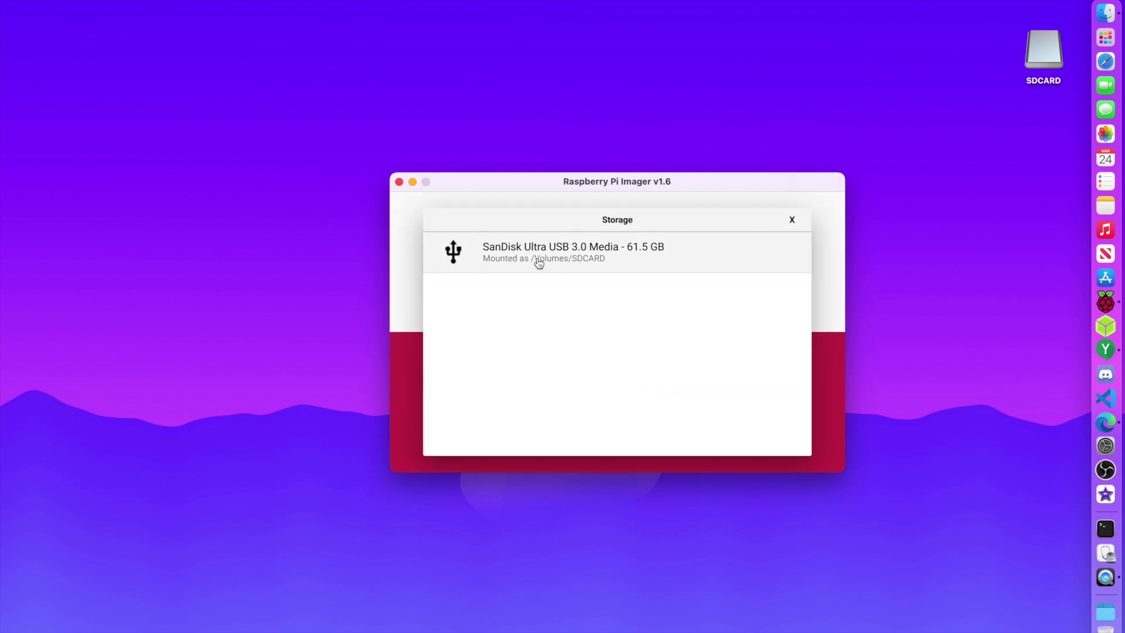
pyautogui.click(582, 265)
# - Start writing the image to the drive, confirm the erase, and authorize it with the account password
pyautogui.click(750, 385)
pyautogui.click(643, 373)
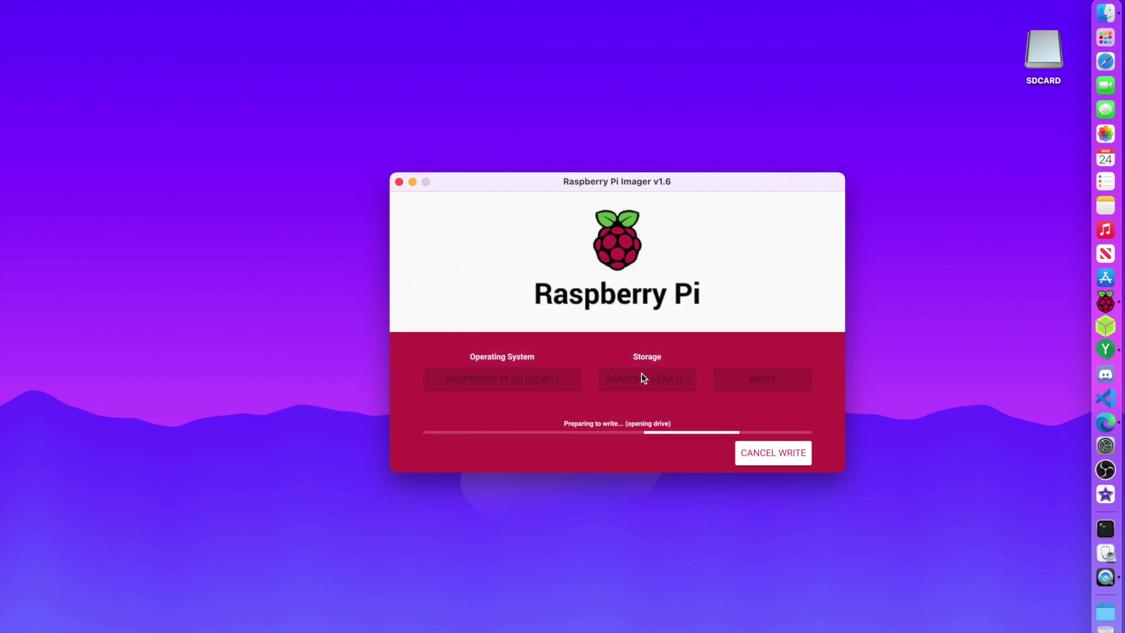
pyautogui.write('******')
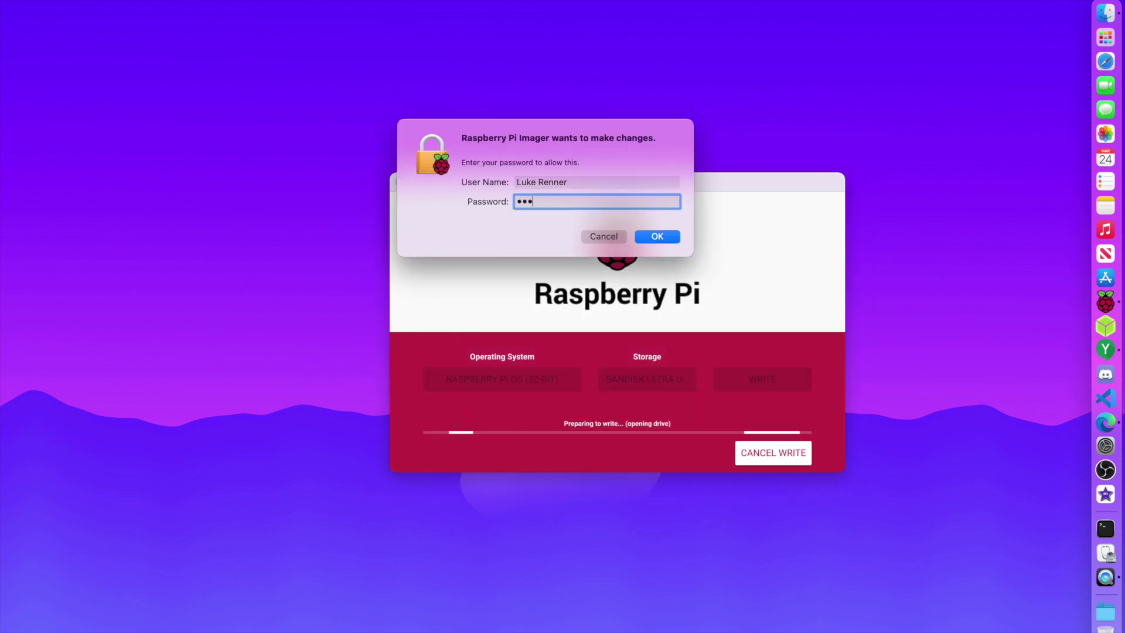
pyautogui.write('*******')
pyautogui.press('Return')
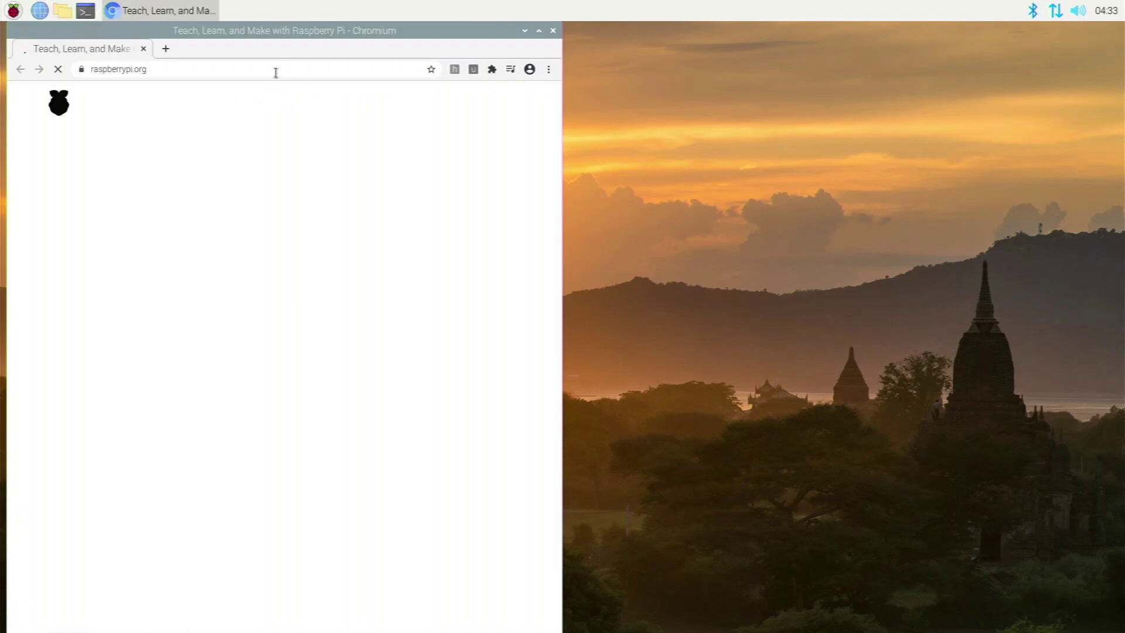
# - Search the web for jellyfin in Chromium on the Raspberry Pi and open the official jellyfin.org site
pyautogui.click(278, 67)
pyautogui.write('j')
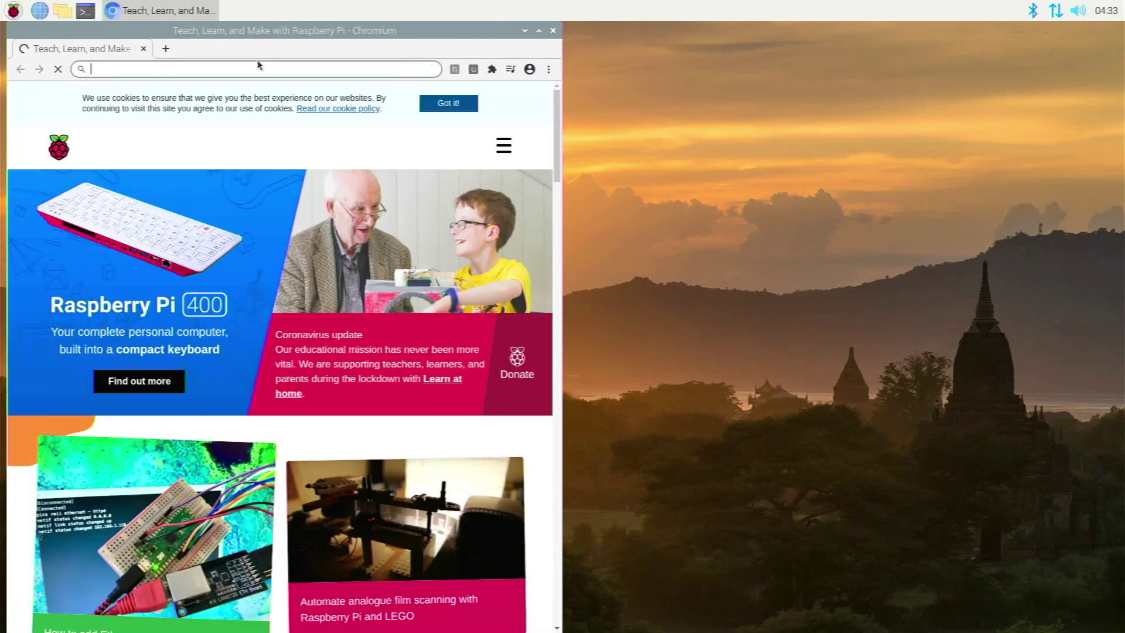
pyautogui.write('ell')
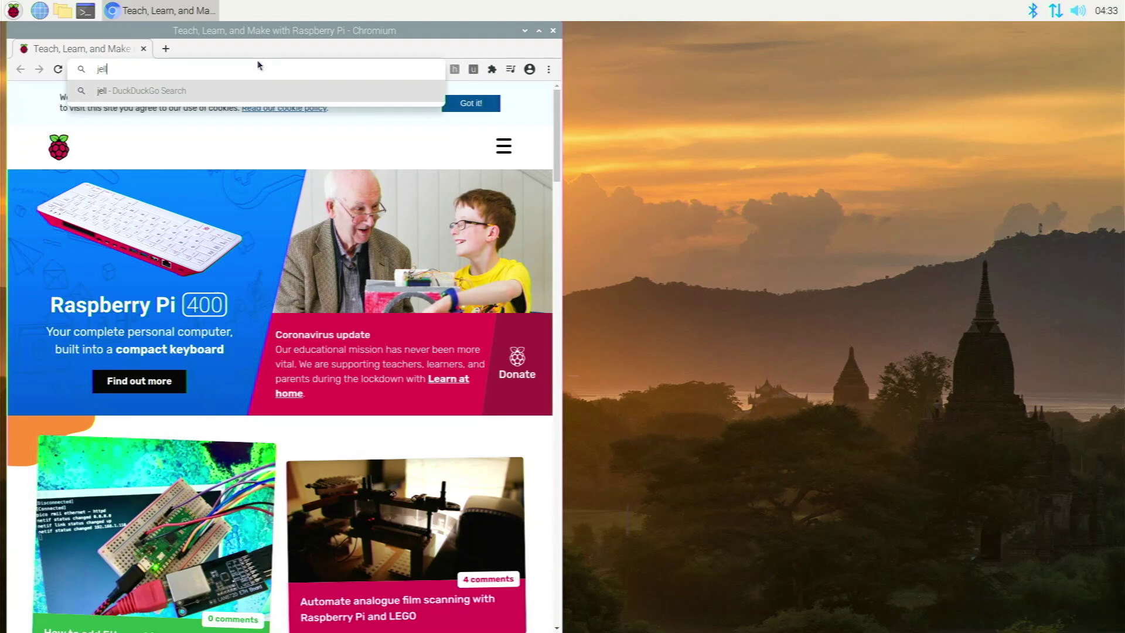
pyautogui.write('yfin')
pyautogui.press('Return')
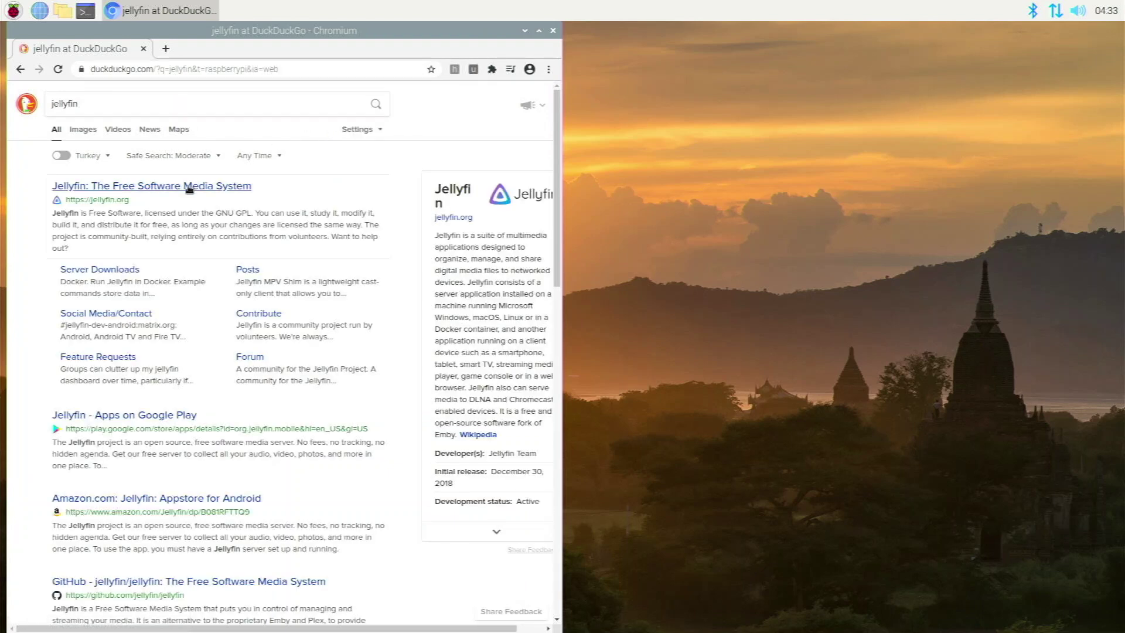
pyautogui.click(188, 186)
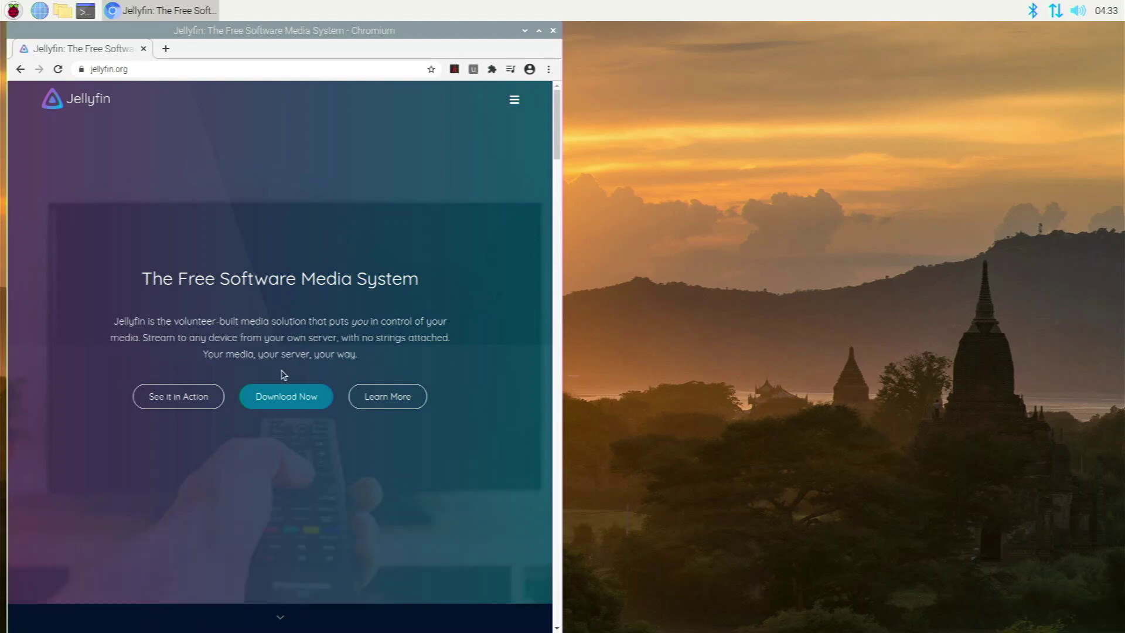
# - Open the Jellyfin downloads page and show the stable install commands for Debian and Ubuntu
pyautogui.click(282, 399)
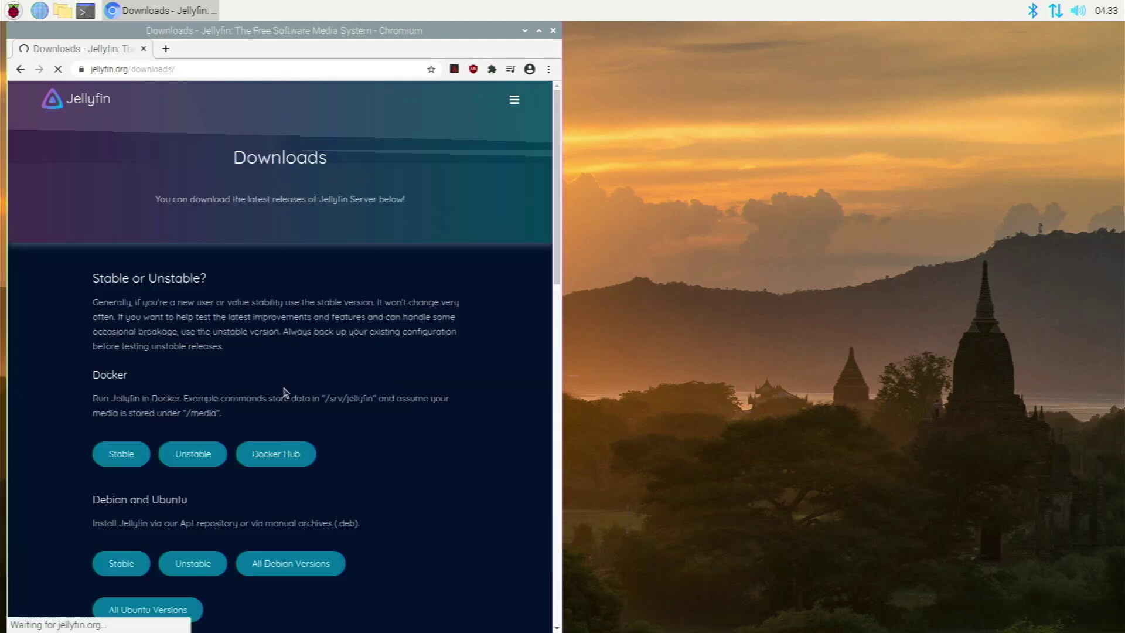
pyautogui.scroll(-5, 147, 373)
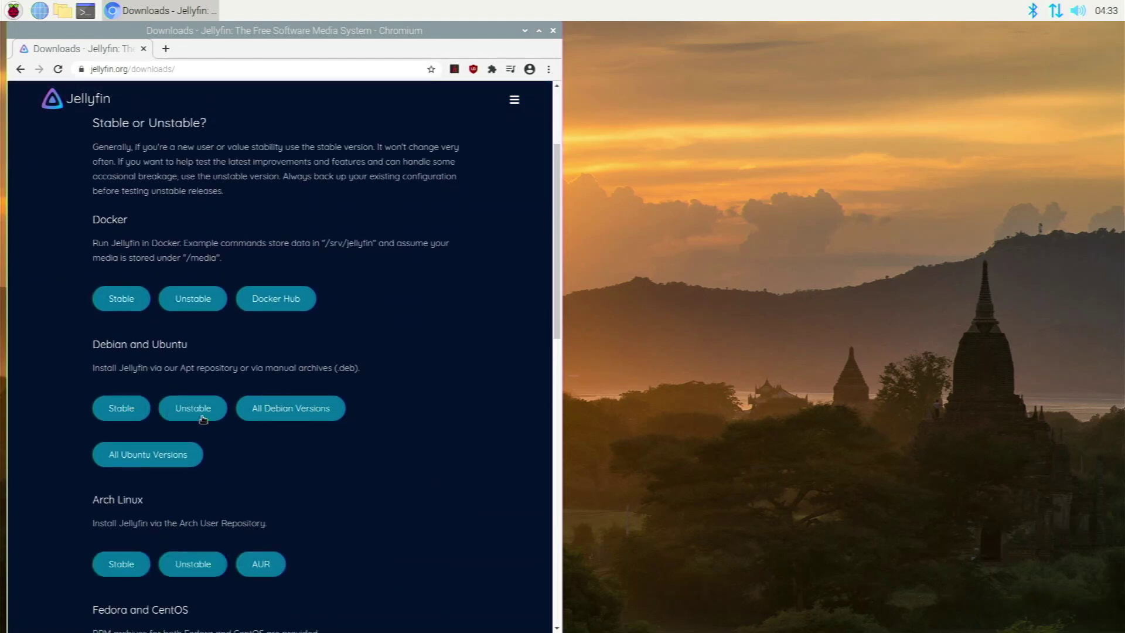
pyautogui.click(134, 410)
pyautogui.scroll(-4, 134, 411)
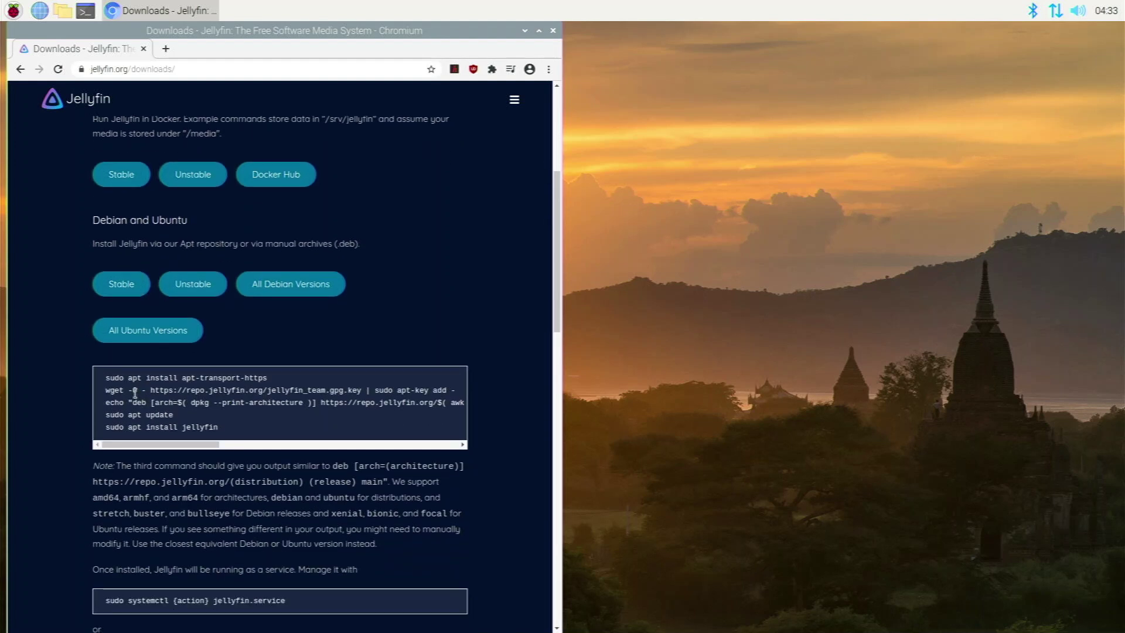
pyautogui.scroll(-2, 132, 390)
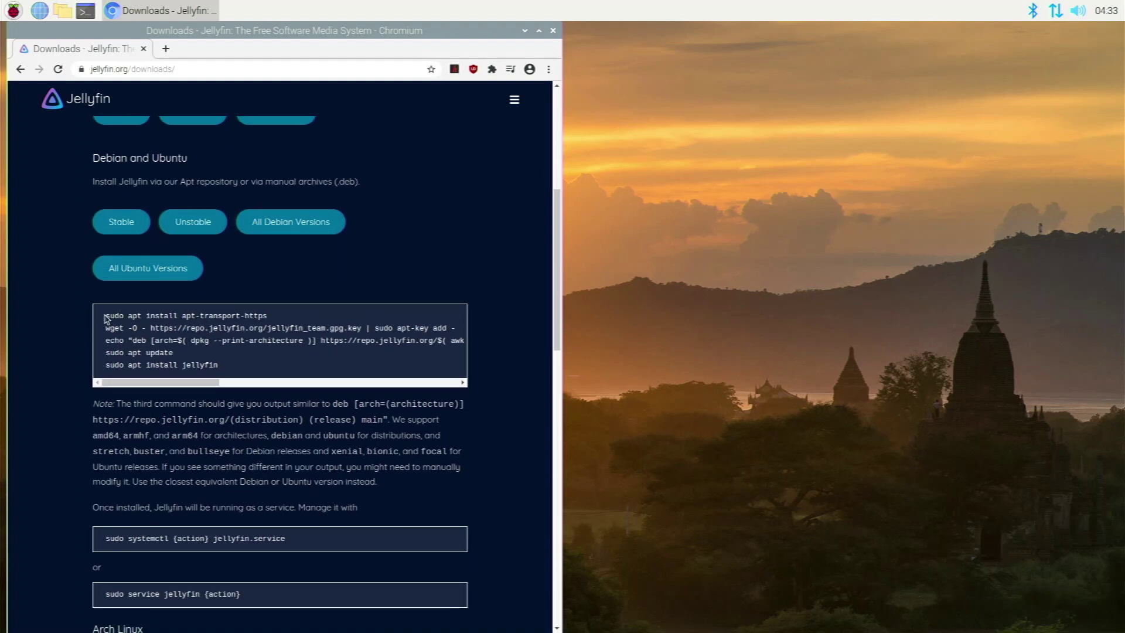
# - Copy the full block of install commands and paste it into a new terminal to install apt-transport-https
pyautogui.moveTo(106, 316); pyautogui.dragTo(261, 378)
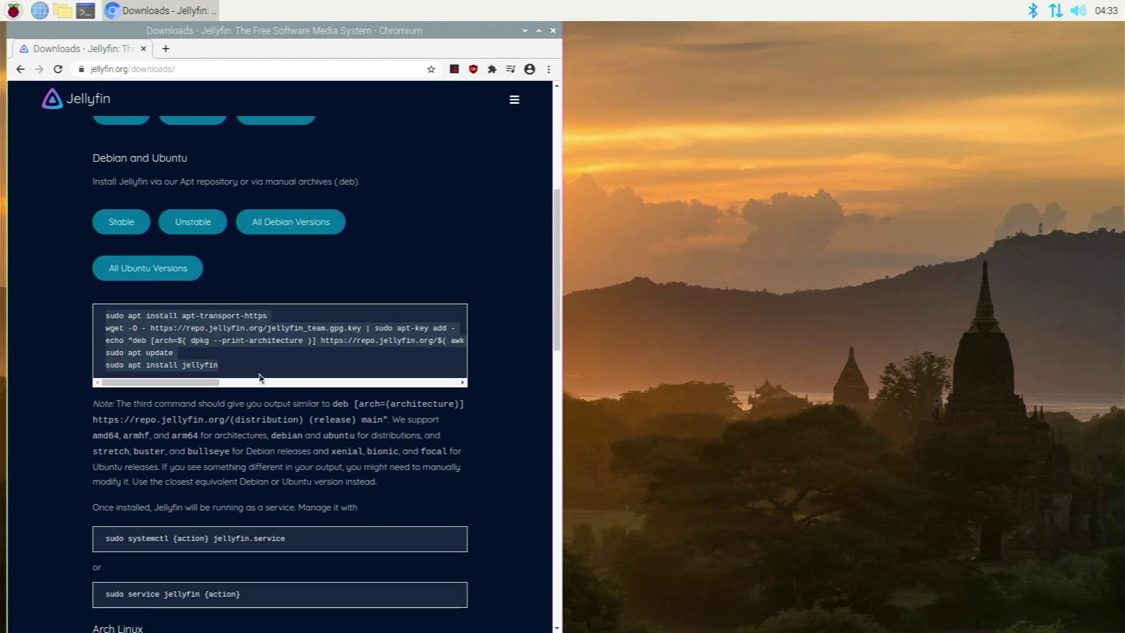
pyautogui.rightClick(192, 340)
pyautogui.click(194, 338)
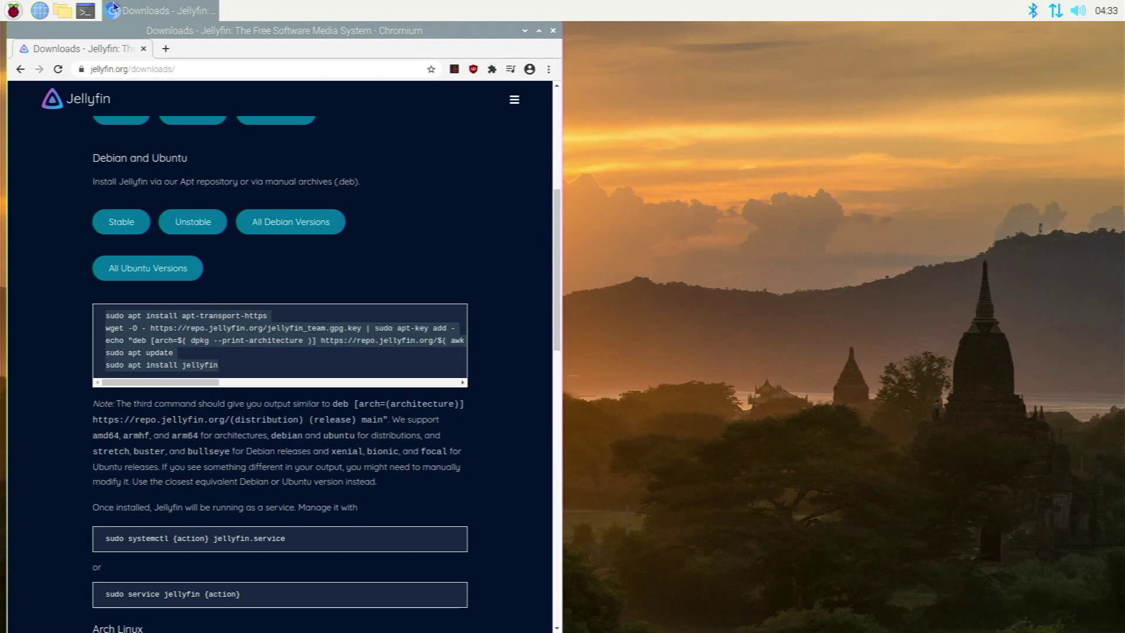
pyautogui.click(85, 11)
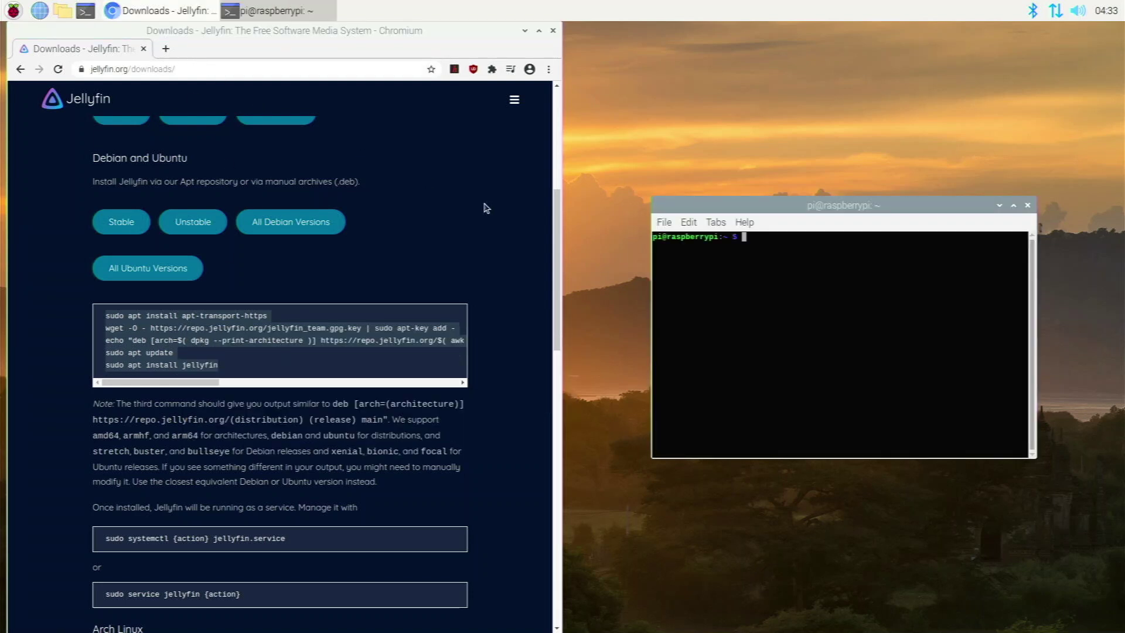
pyautogui.rightClick(721, 352)
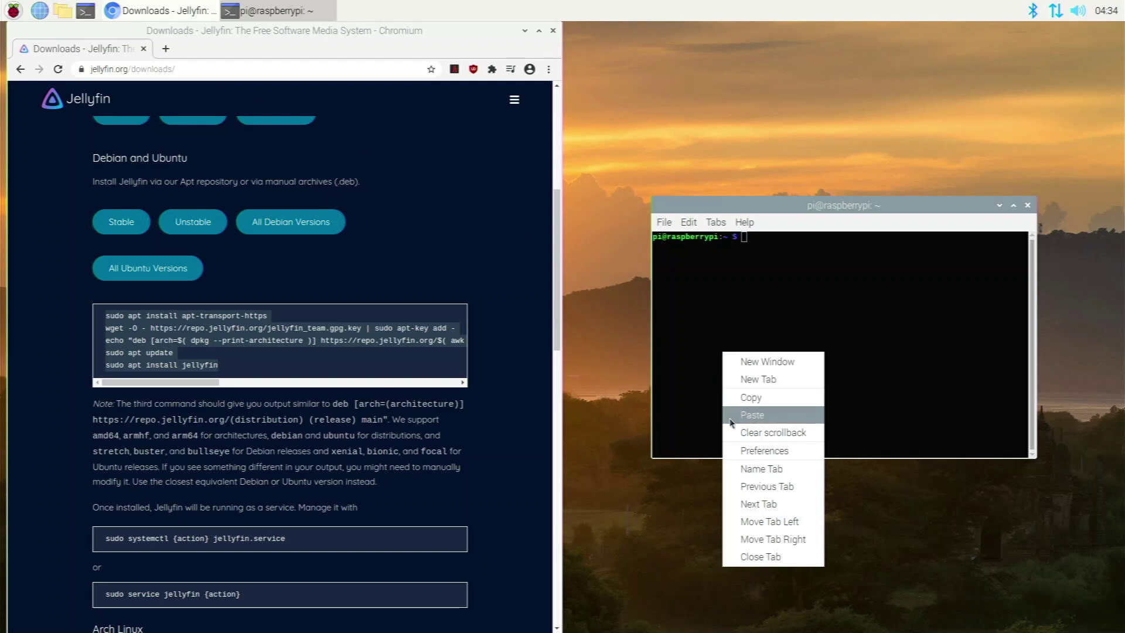
pyautogui.click(751, 415)
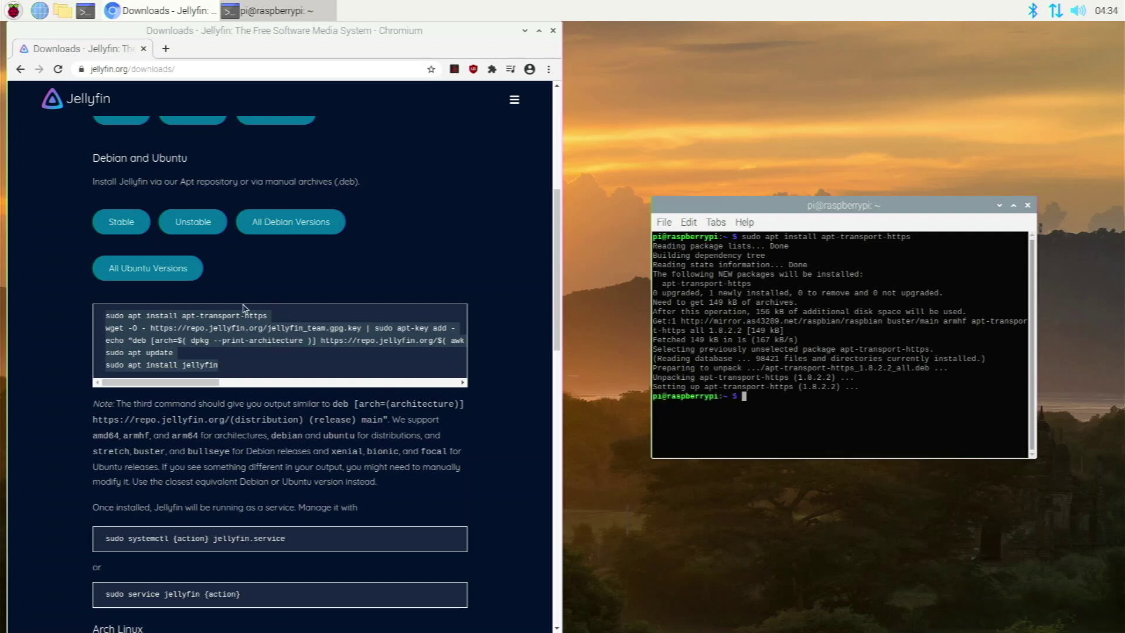
# - Copy the remaining commands from the wget line down and run them in the terminal to add Jellyfin's key and repository and update apt
pyautogui.click(201, 317)
pyautogui.click(201, 317)
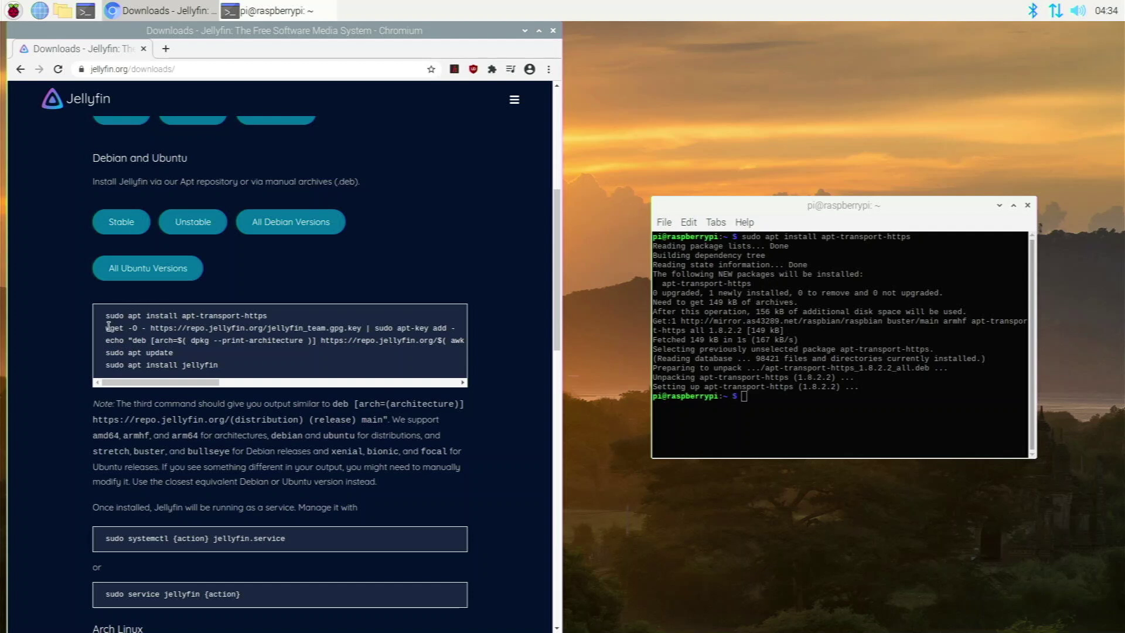
pyautogui.moveTo(107, 326); pyautogui.dragTo(170, 365)
pyautogui.click(170, 365)
pyautogui.moveTo(106, 326); pyautogui.dragTo(217, 384)
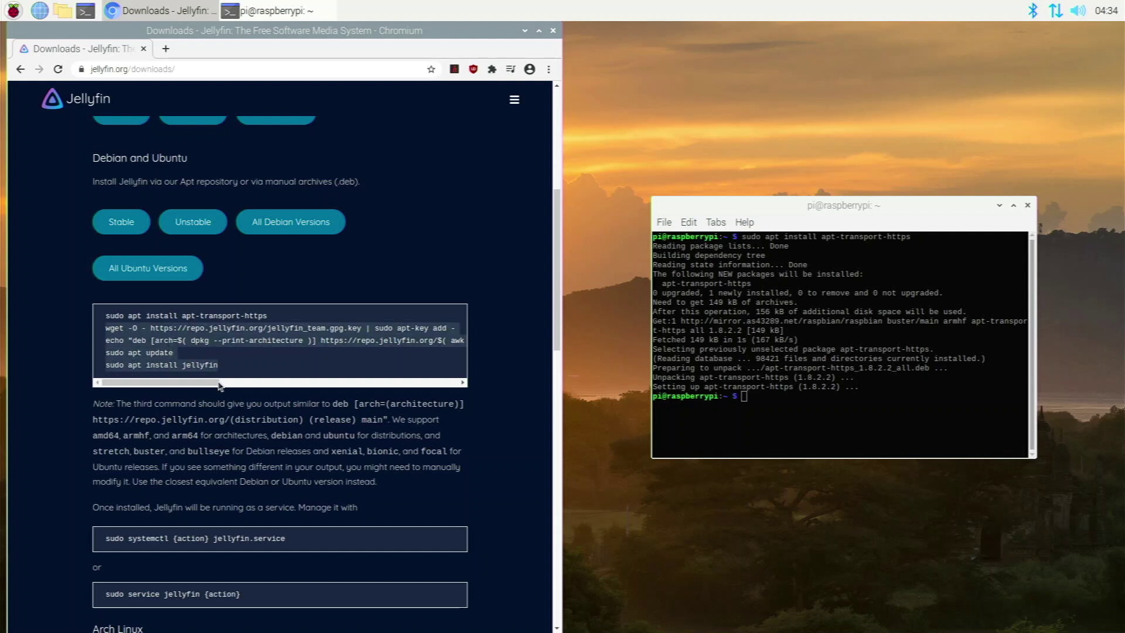
pyautogui.rightClick(180, 339)
pyautogui.click(198, 348)
pyautogui.rightClick(785, 417)
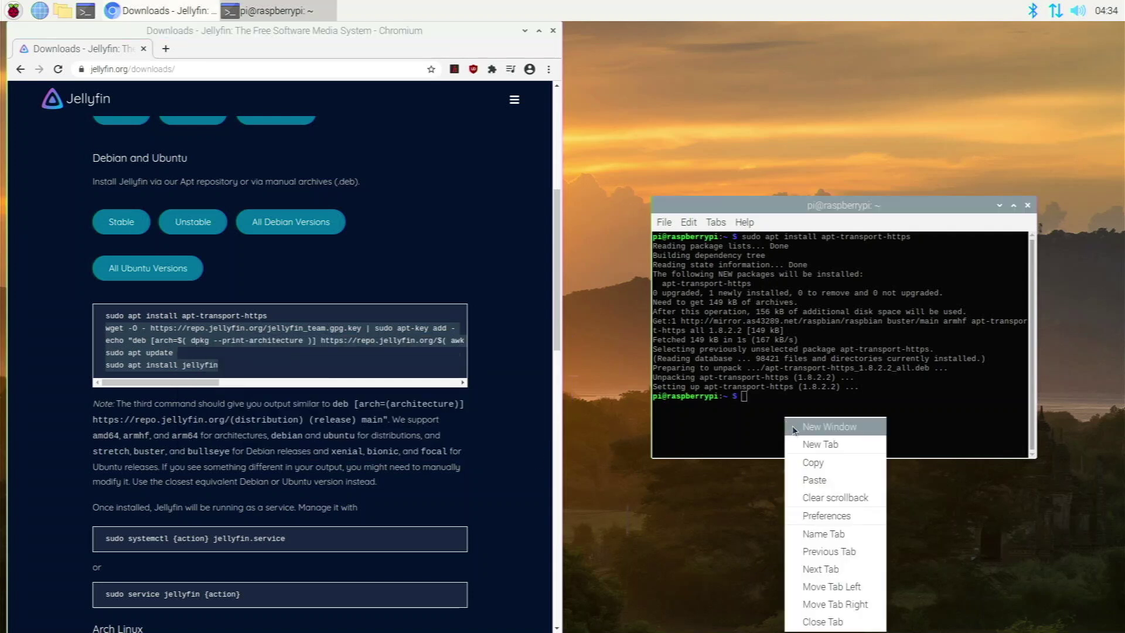
pyautogui.click(797, 479)
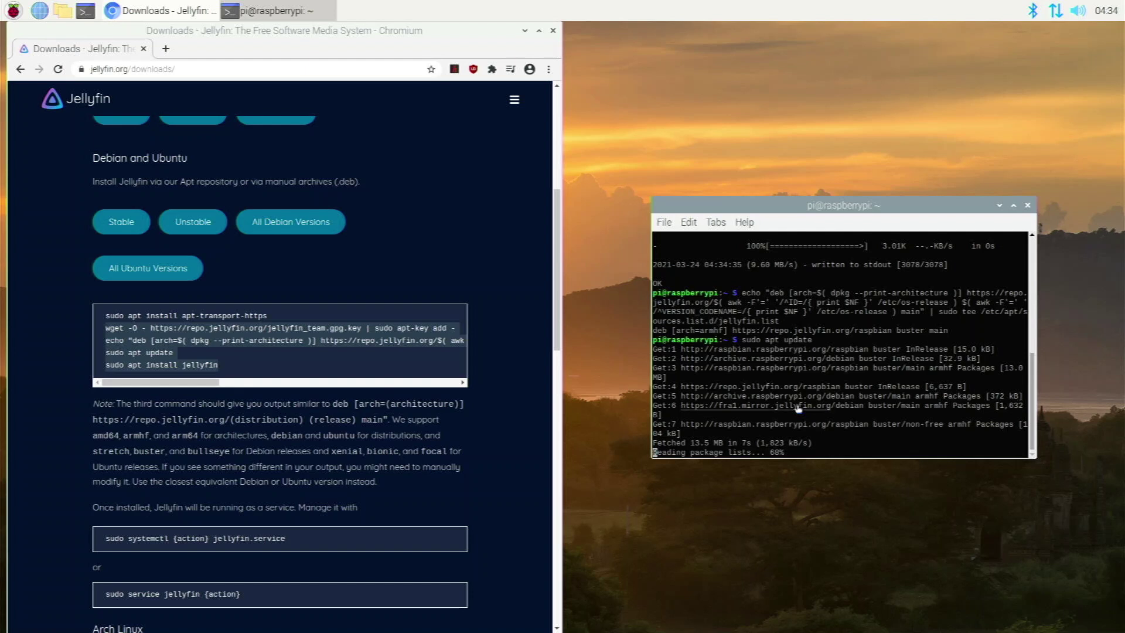
# - Install the Jellyfin package with sudo apt install jellyfin and accept the installation
pyautogui.write('sudo apt install jellyfin')
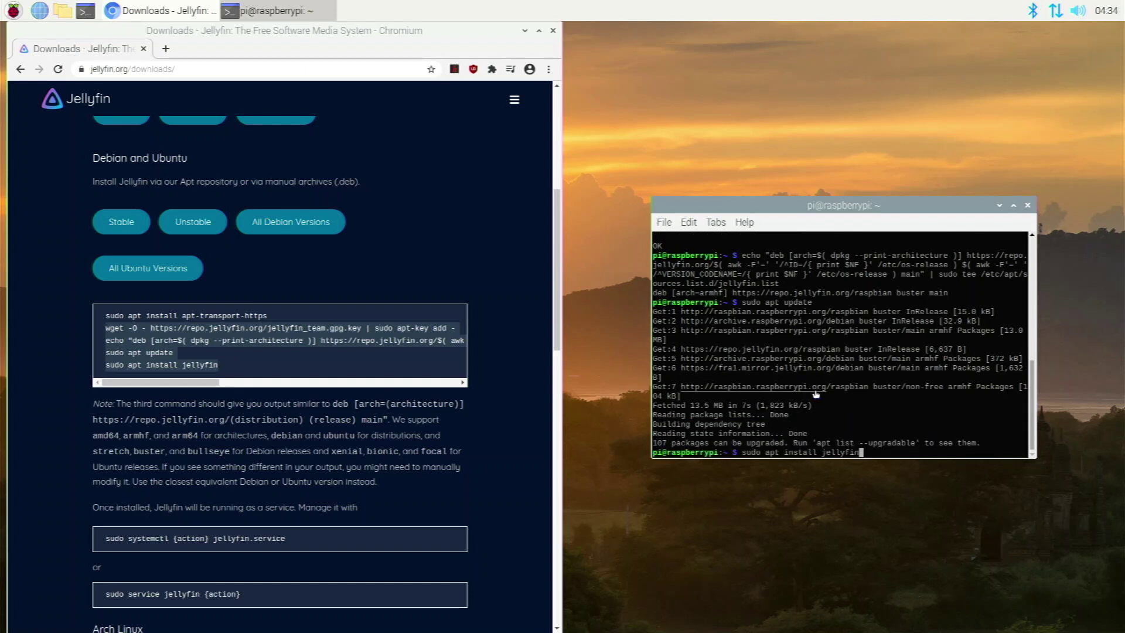
pyautogui.press('Return')
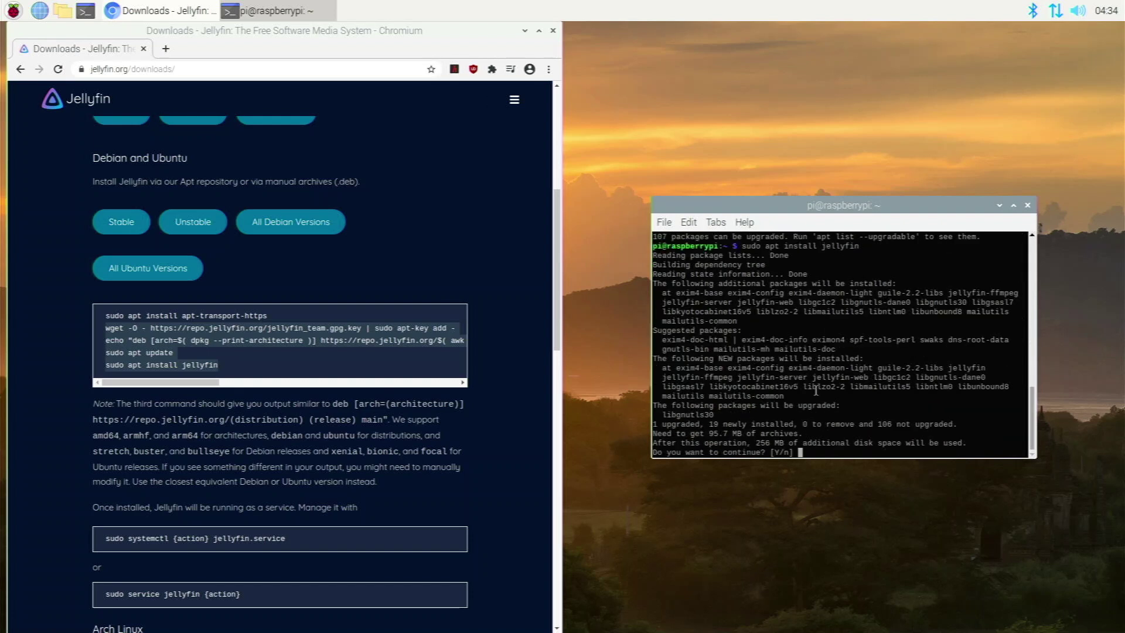
pyautogui.press('Return')
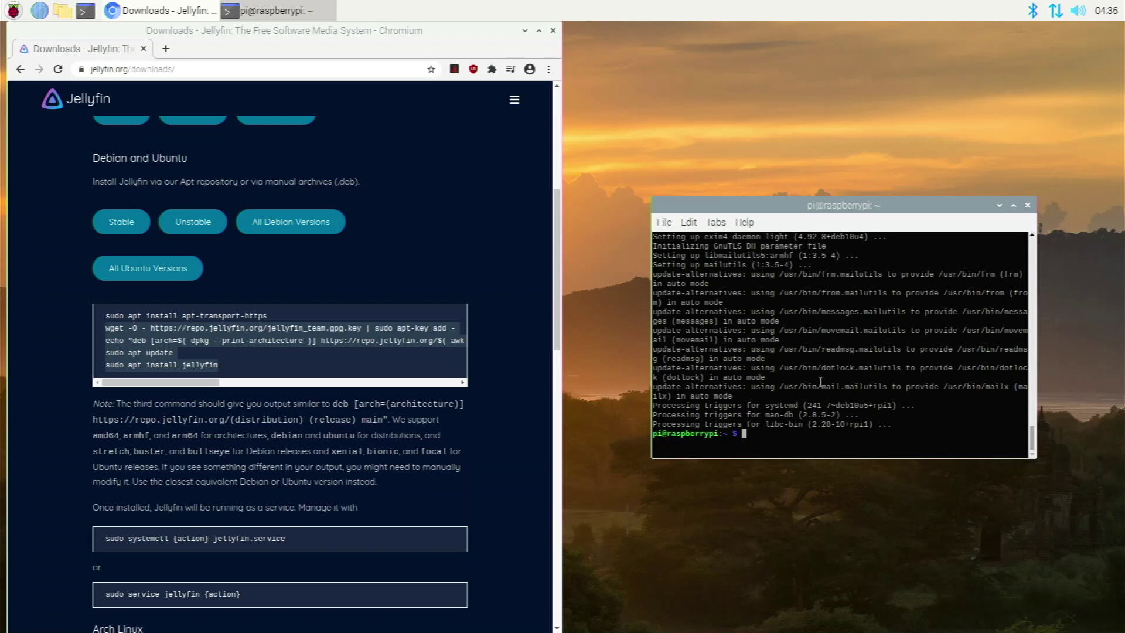
# - Add the jellyfin user to the video group with sudo usermod -aG video jellyfin
pyautogui.write('sudo usermod -aG video jellyfinm')
pyautogui.press('BackSpace')
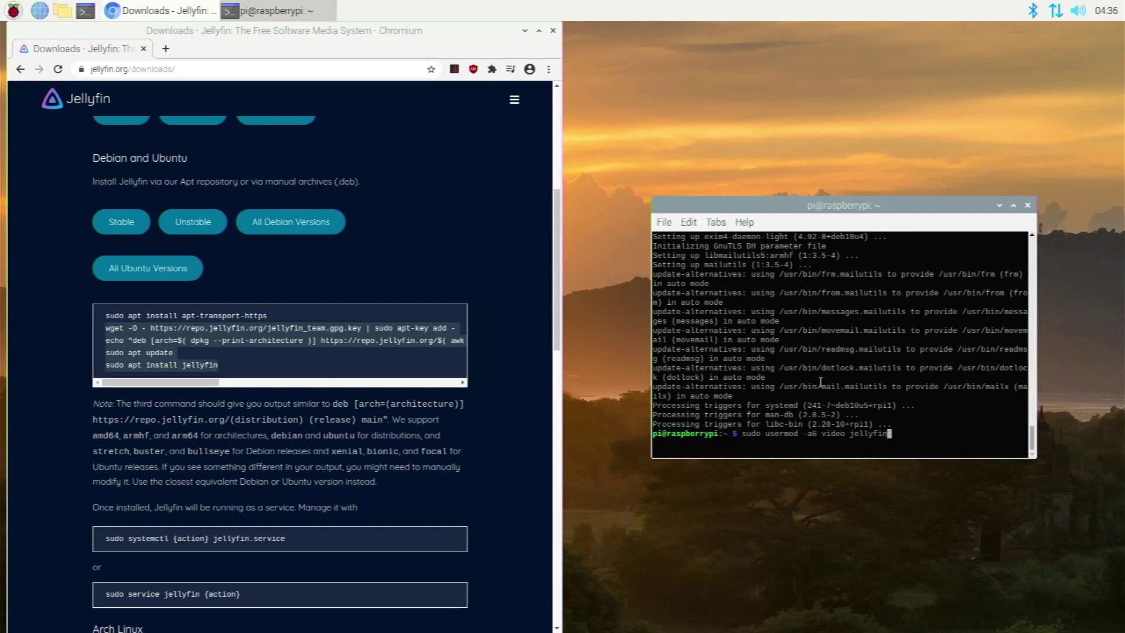
pyautogui.press('Return')
# - Restart the Jellyfin service with sudo systemctl restart jellyfin
pyautogui.write('sudo system')
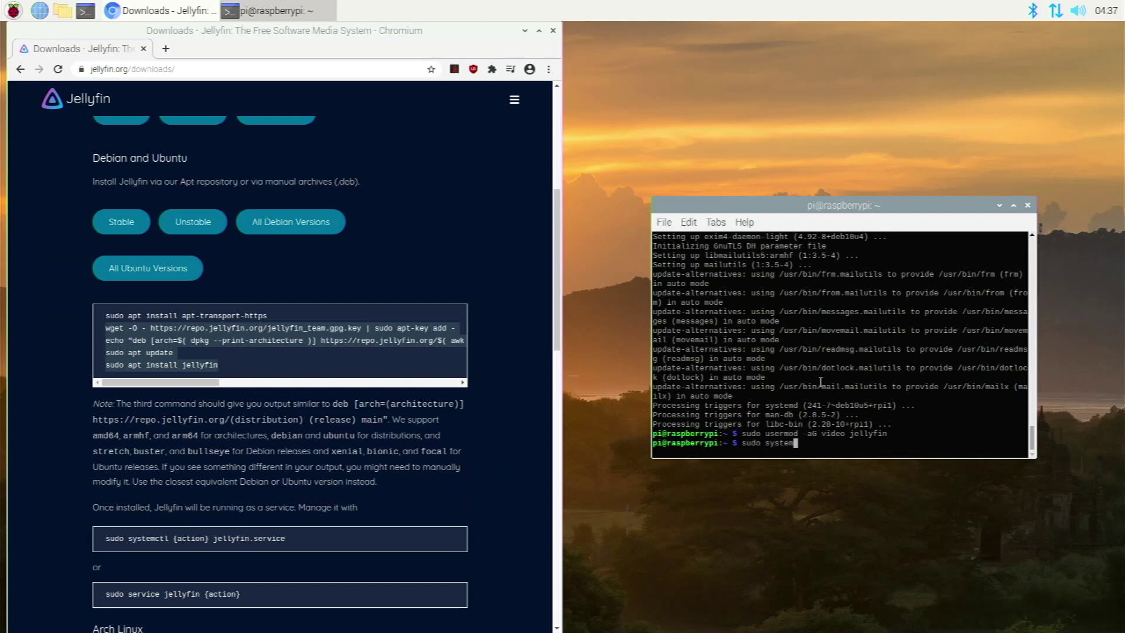
pyautogui.write('ctl restart jellyfin')
pyautogui.press('Return')
pyautogui.moveTo(819, 208); pyautogui.dragTo(817, 186)
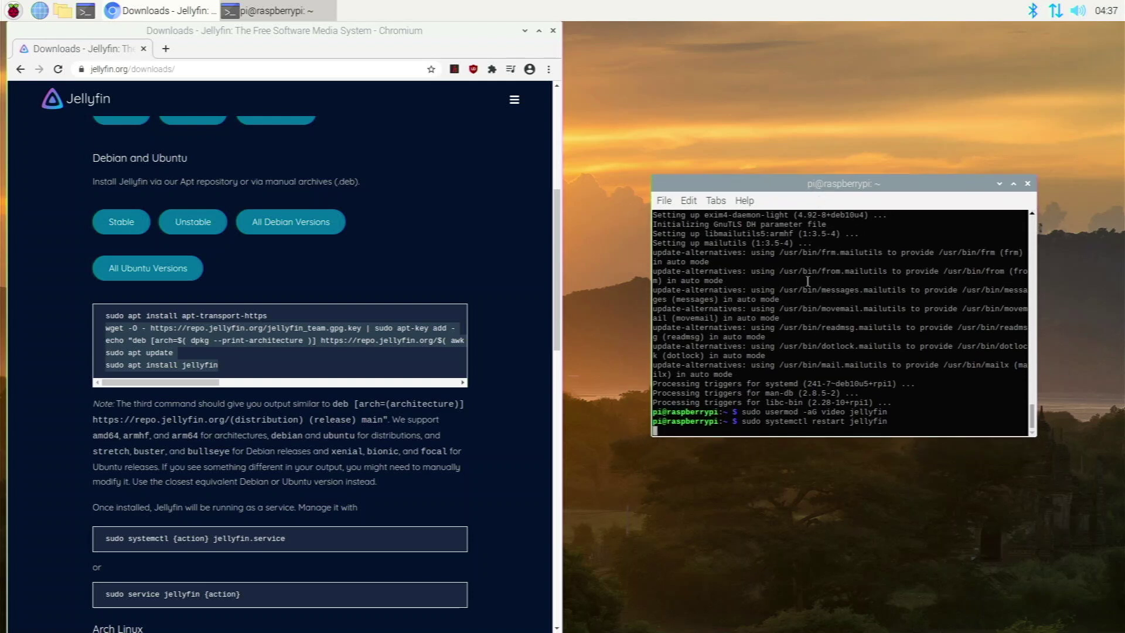
pyautogui.press('Return')
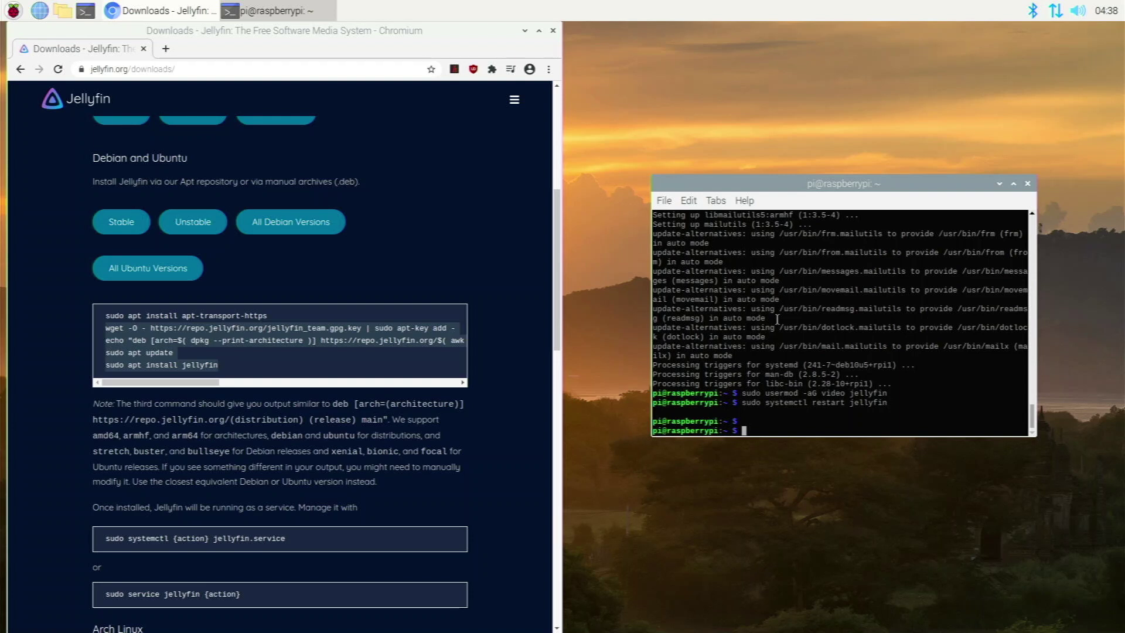
# - Open /boot/config.txt in nano with sudo
pyautogui.write('sudo nano /bot')
pyautogui.press('BackSpace')
pyautogui.press('BackSpace')
pyautogui.write('oot/config.txt')
pyautogui.press('Return')
# - Add the line gpu_mem=512 at the end of config.txt, save the file, and reboot the Raspberry Pi
pyautogui.press('Down')
pyautogui.press('Down')
pyautogui.press('Down')
pyautogui.press('Down')
pyautogui.press('Down')
pyautogui.press('Down')
pyautogui.press('Down')
pyautogui.press('Down')
pyautogui.press('Down')
pyautogui.press('Down')
pyautogui.press('Down')
pyautogui.press('Down')
pyautogui.press('Down')
pyautogui.press('Down')
pyautogui.press('Down')
pyautogui.press('Down')
pyautogui.press('Down')
pyautogui.press('Down')
pyautogui.press('Down')
pyautogui.press('Down')
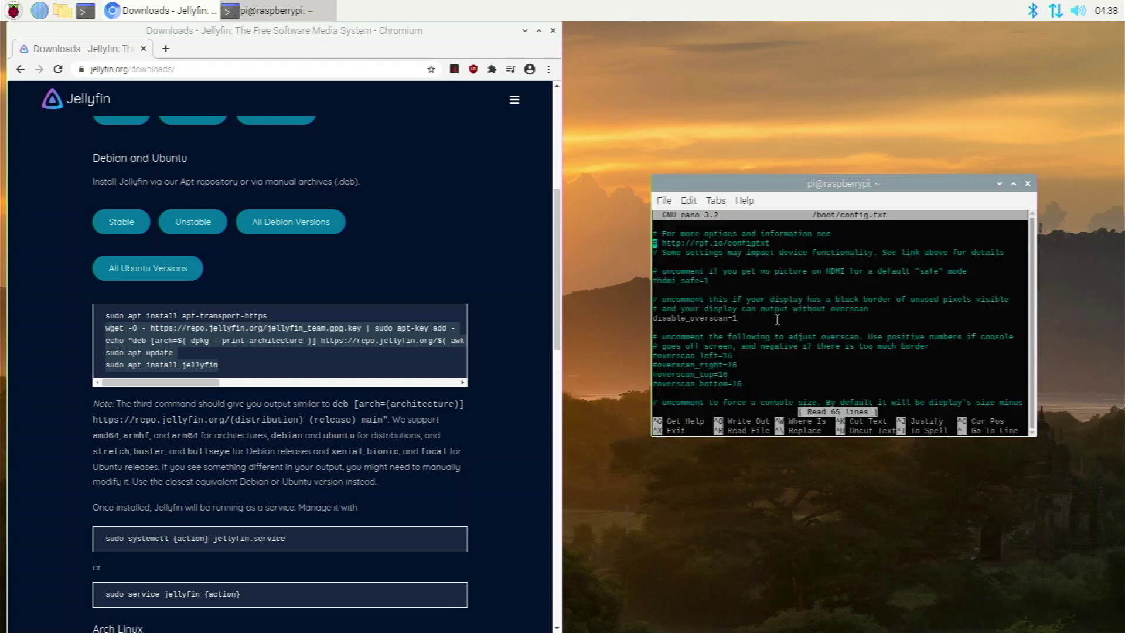
pyautogui.press('Down')
pyautogui.press('Down')
pyautogui.press('Down')
pyautogui.press('Down')
pyautogui.press('Down')
pyautogui.press('Down')
pyautogui.press('Down')
pyautogui.press('Down')
pyautogui.press('Down')
pyautogui.press('Down')
pyautogui.press('Down')
pyautogui.press('Down')
pyautogui.press('Down')
pyautogui.press('Down')
pyautogui.press('Down')
pyautogui.press('Down')
pyautogui.press('Down')
pyautogui.press('Down')
pyautogui.press('Down')
pyautogui.press('Down')
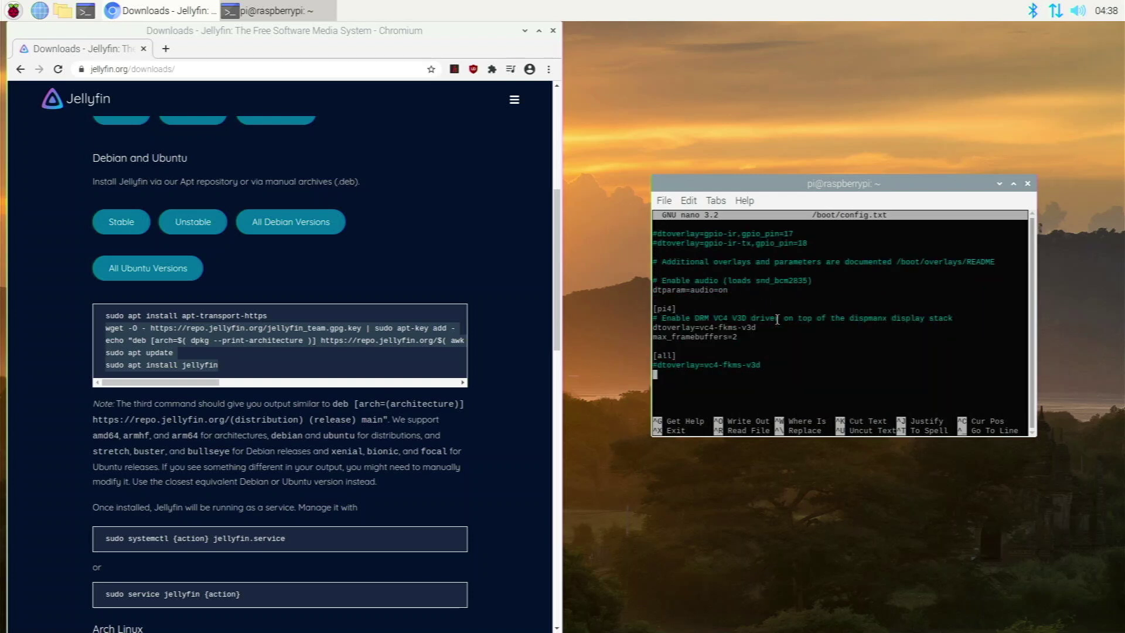
pyautogui.press('Return')
pyautogui.write('gpu_mem=')
pyautogui.write('512')
pyautogui.hotkey('ctrl', 'x')
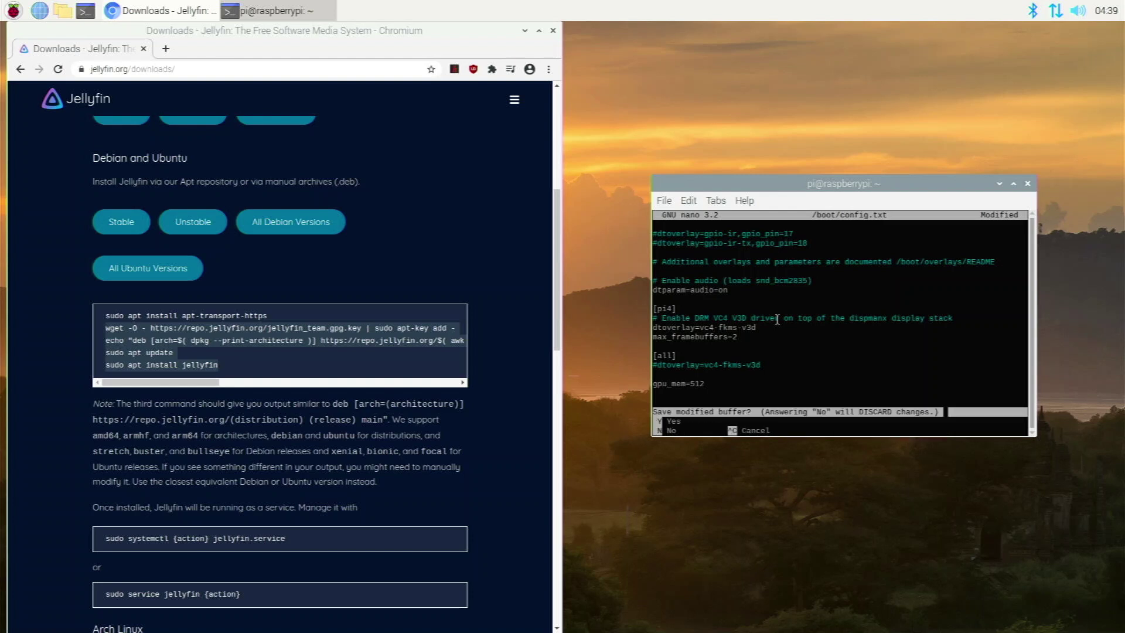
pyautogui.press('y')
pyautogui.press('Return')
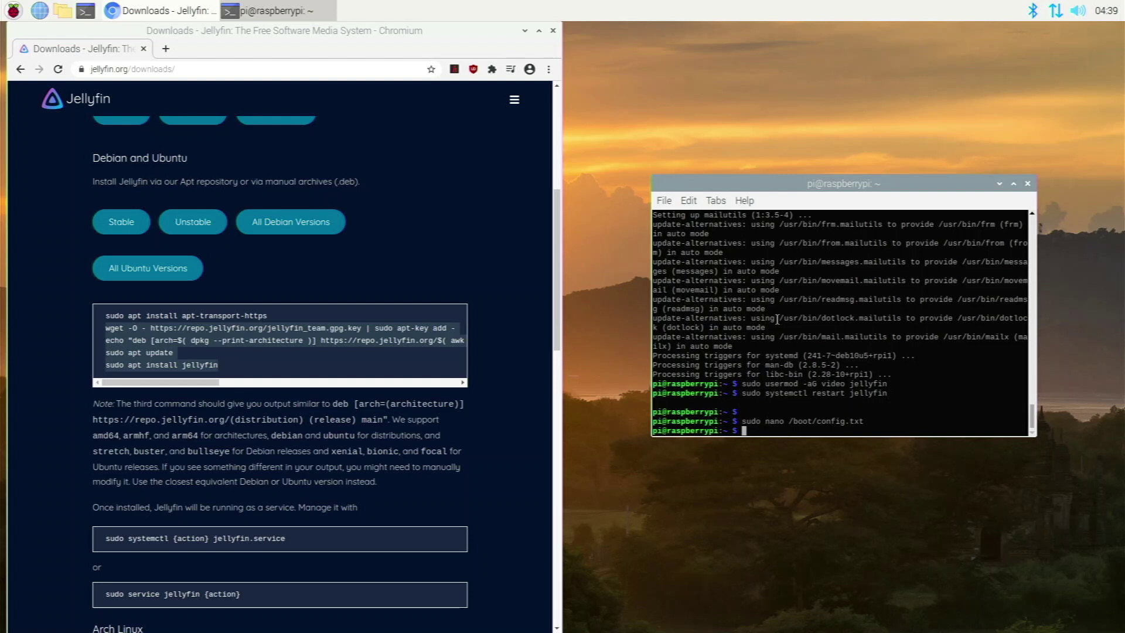
pyautogui.write('sudo reboot')
pyautogui.press('Return')
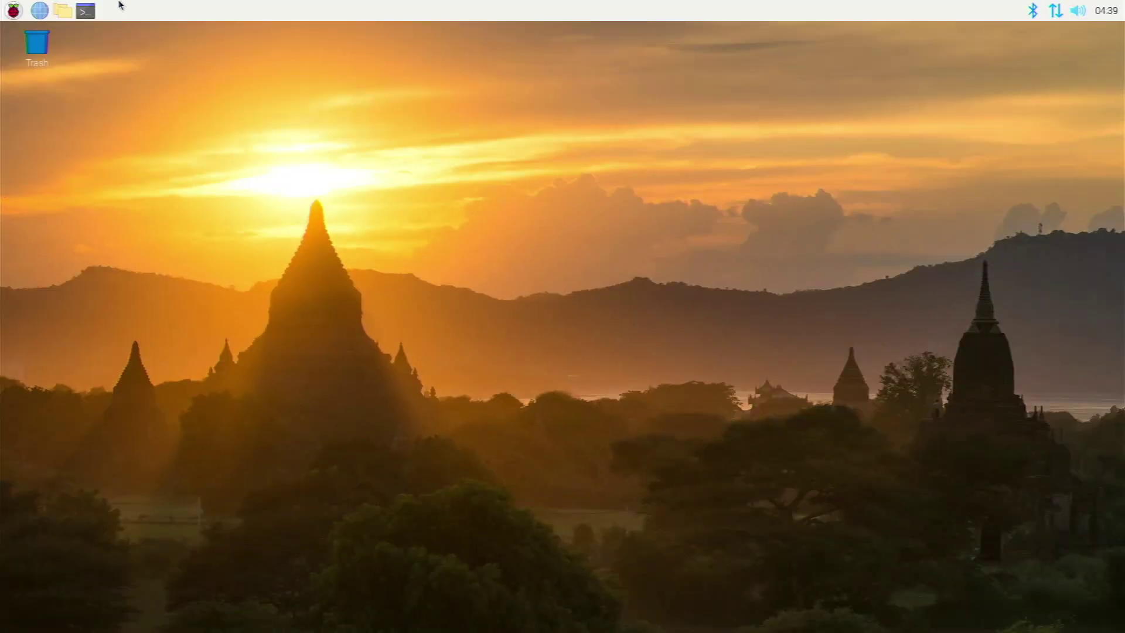
# - List the network addresses with ip addr in a new terminal and copy the IPv4 address of eth0
pyautogui.click(94, 10)
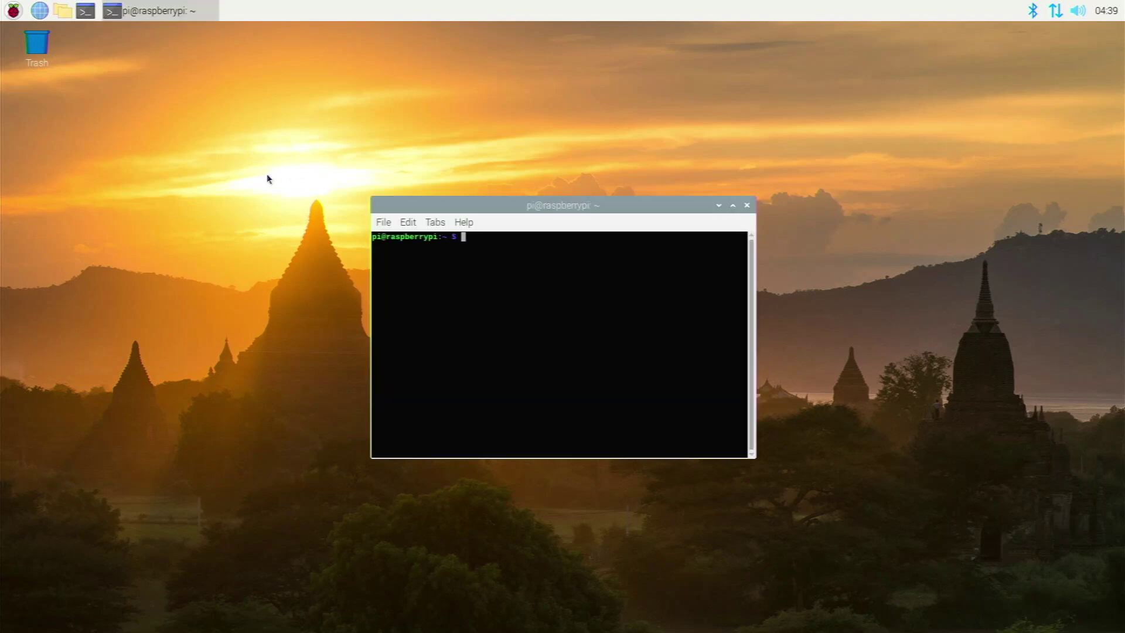
pyautogui.write('ip addr')
pyautogui.press('Return')
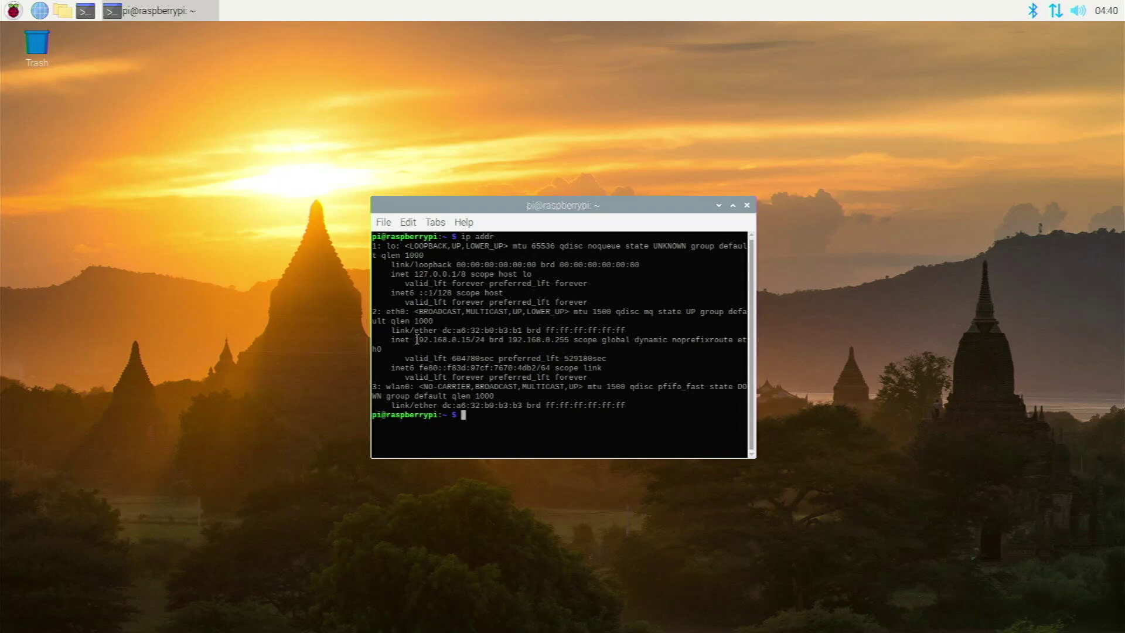
pyautogui.moveTo(416, 339); pyautogui.dragTo(472, 343)
pyautogui.rightClick(457, 344)
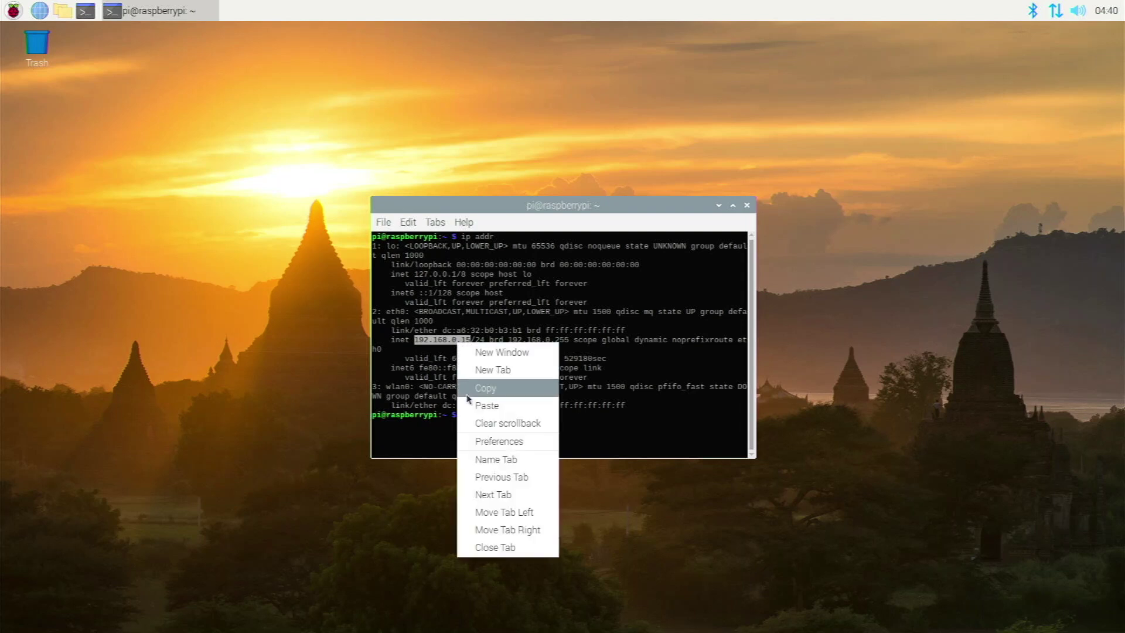
pyautogui.click(467, 394)
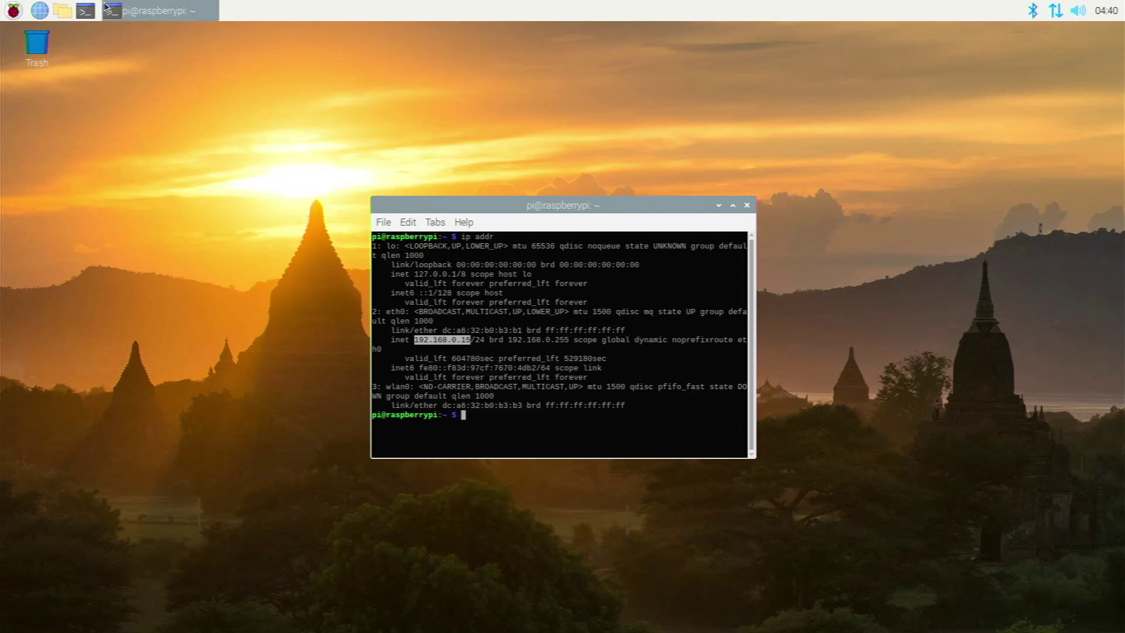
# - Open the Jellyfin web interface at 192.168.0.15:8096 in Chromium
pyautogui.click(63, 11)
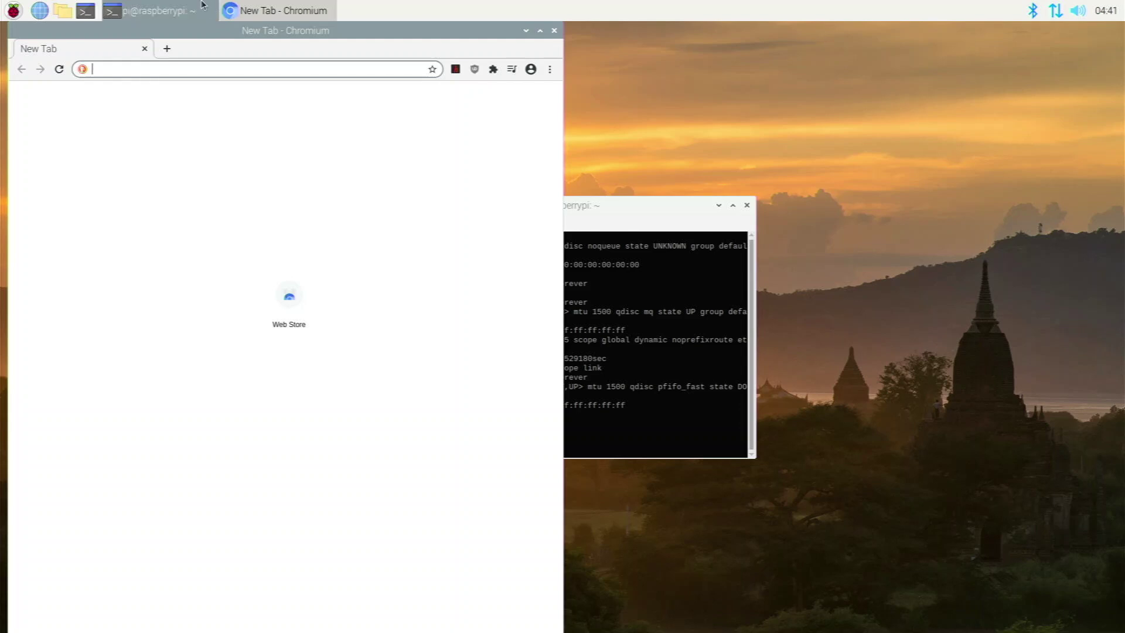
pyautogui.write('0.15')
pyautogui.press('super')
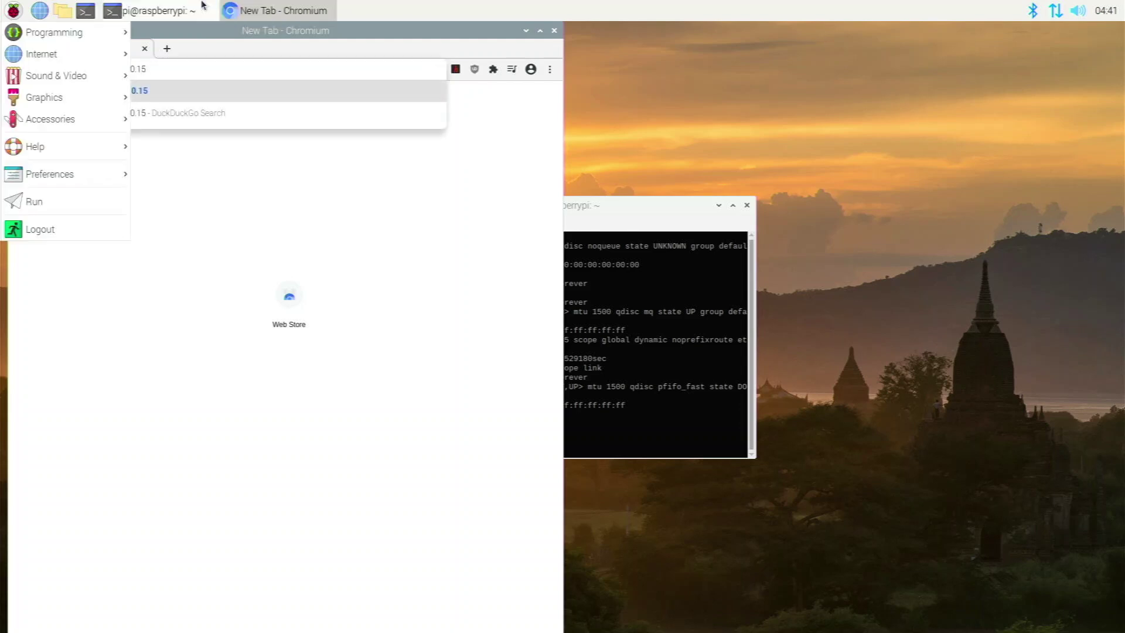
pyautogui.click(206, 71)
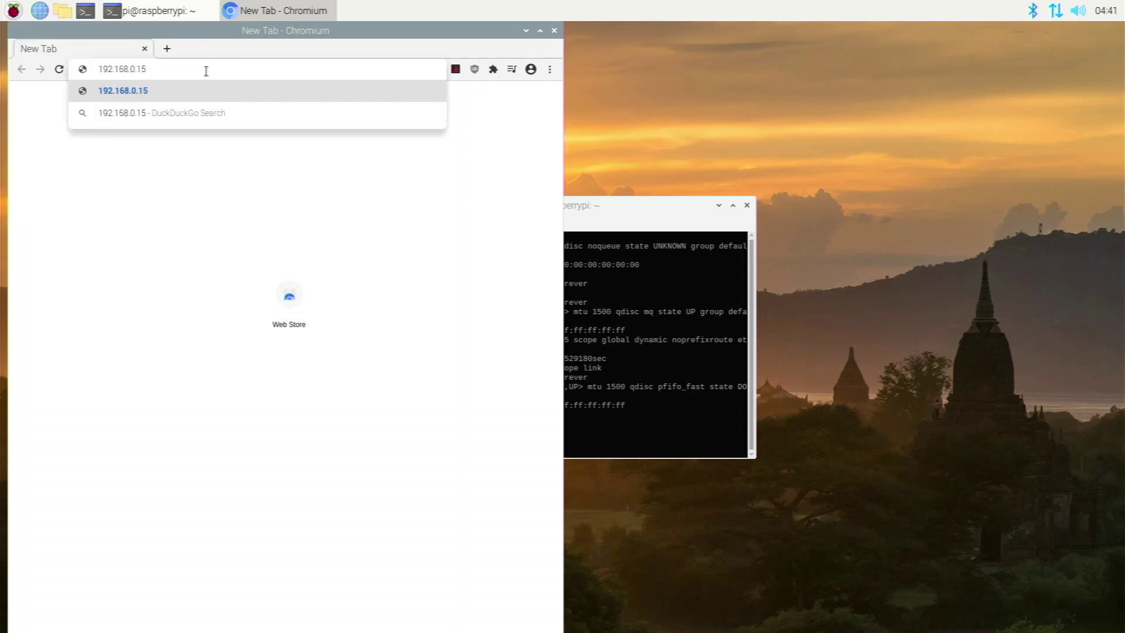
pyautogui.write(':8096')
pyautogui.press('Return')
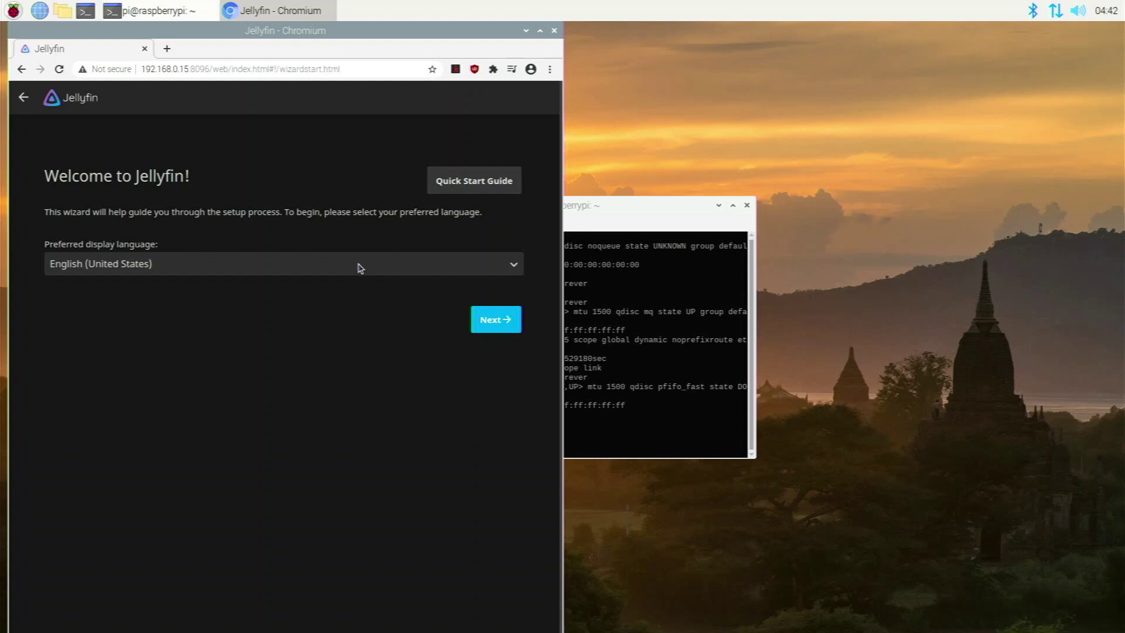
# - Continue the setup wizard with English (United States) as the display language and close the terminal window
pyautogui.click(491, 320)
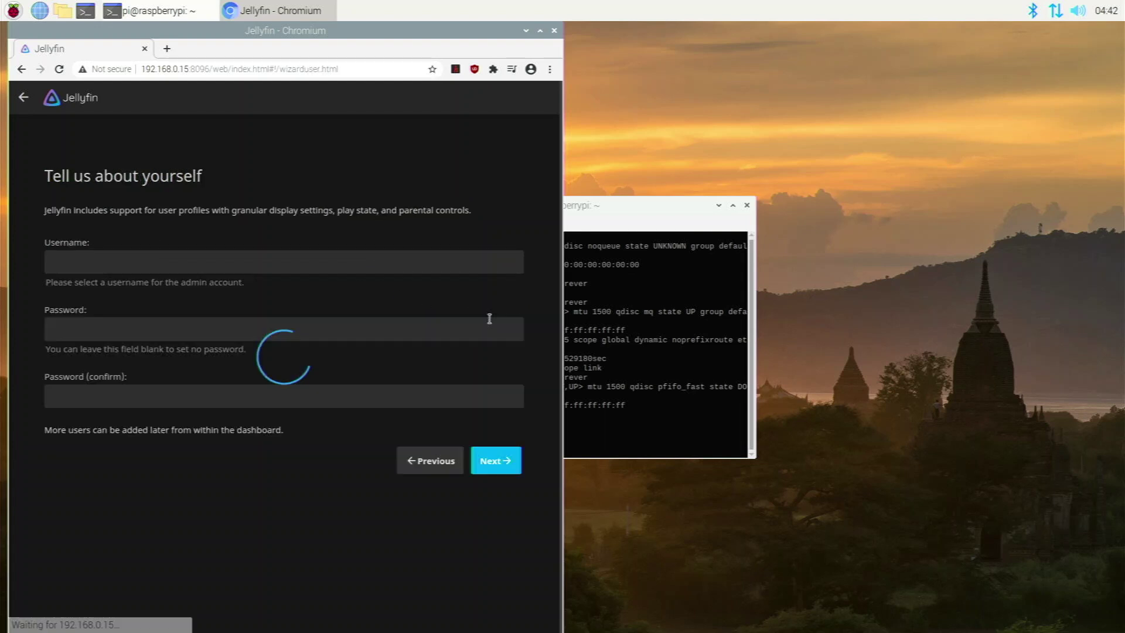
pyautogui.click(746, 206)
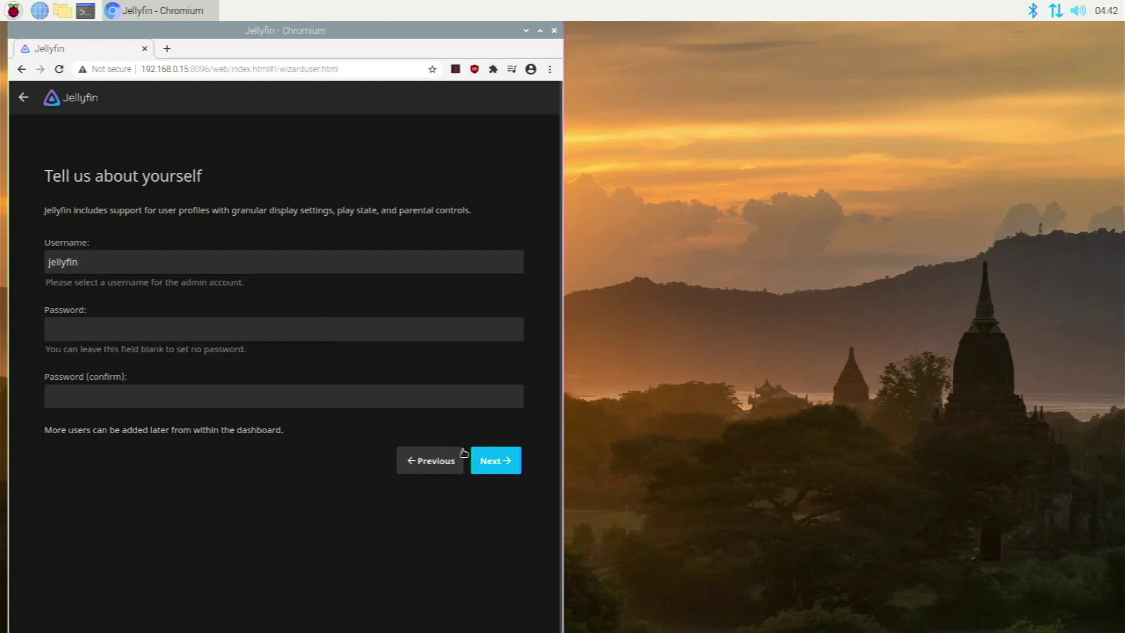
# - Continue the setup wizard with jellyfin as the admin username and no password
pyautogui.click(505, 463)
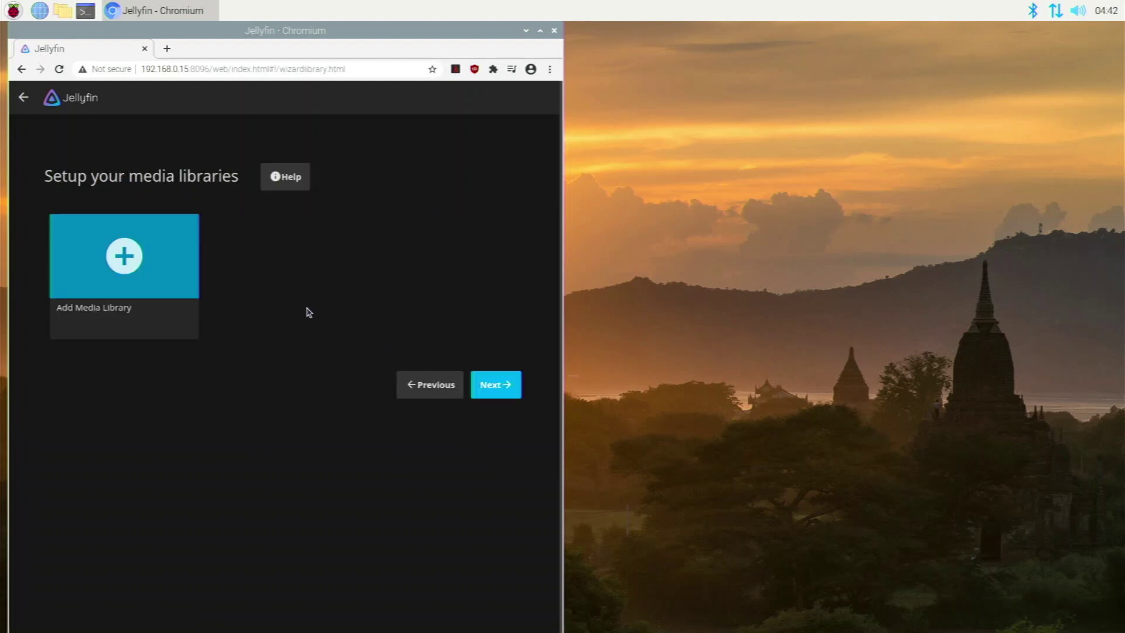
pyautogui.click(133, 261)
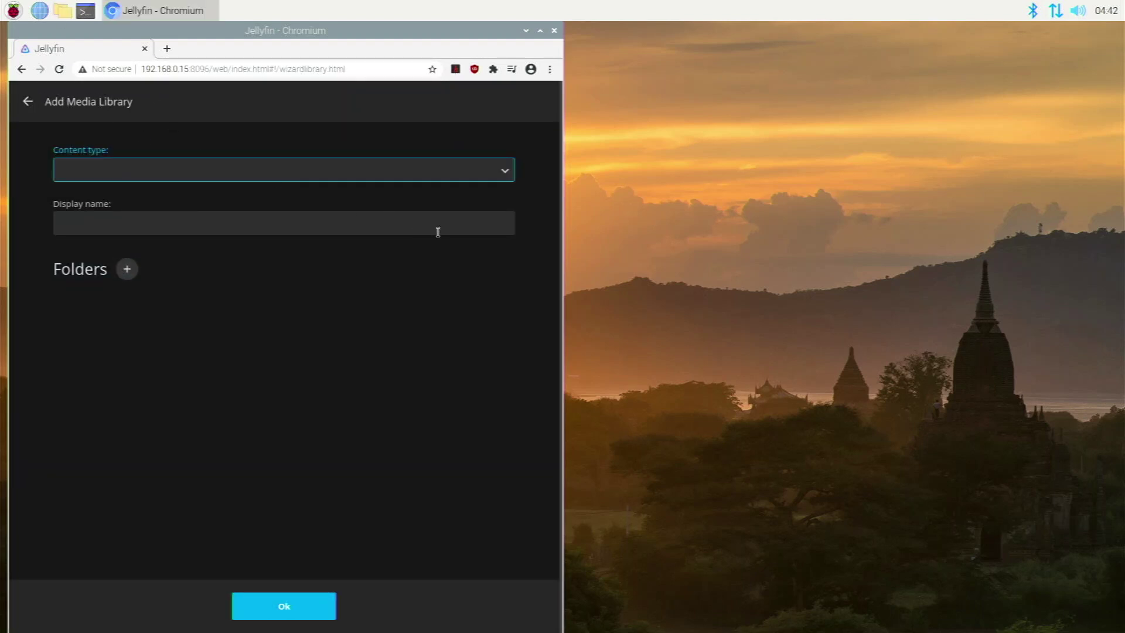
pyautogui.click(513, 173)
pyautogui.click(513, 173)
pyautogui.click(126, 269)
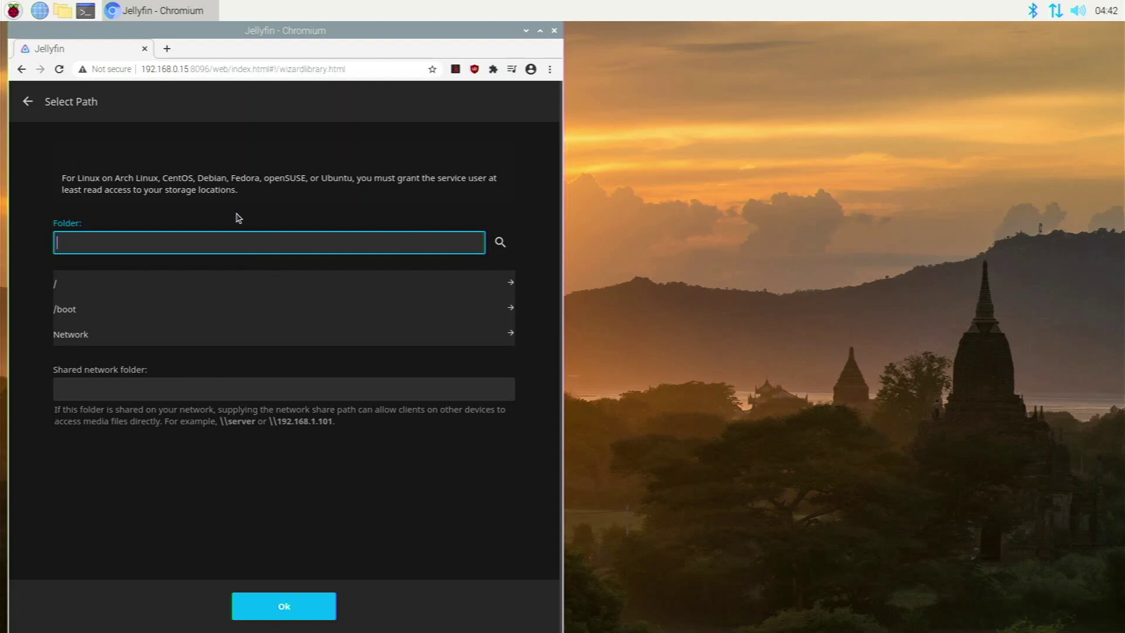
pyautogui.write('downl')
pyautogui.press('BackSpace')
pyautogui.press('BackSpace')
pyautogui.click(417, 293)
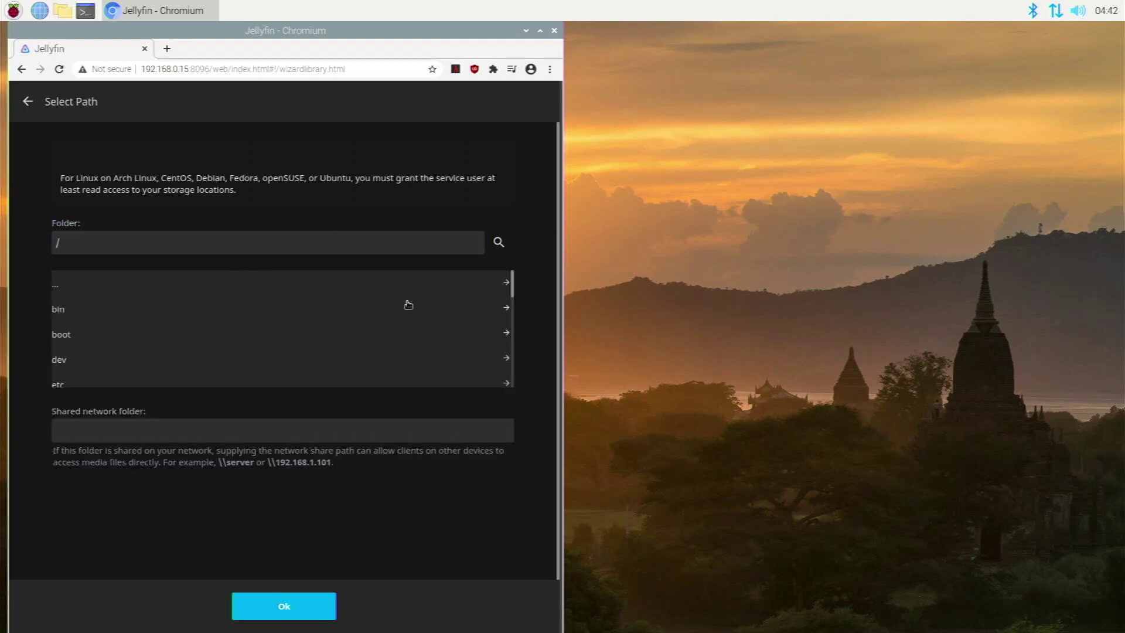
pyautogui.scroll(-5, 407, 303)
pyautogui.scroll(-3, 406, 311)
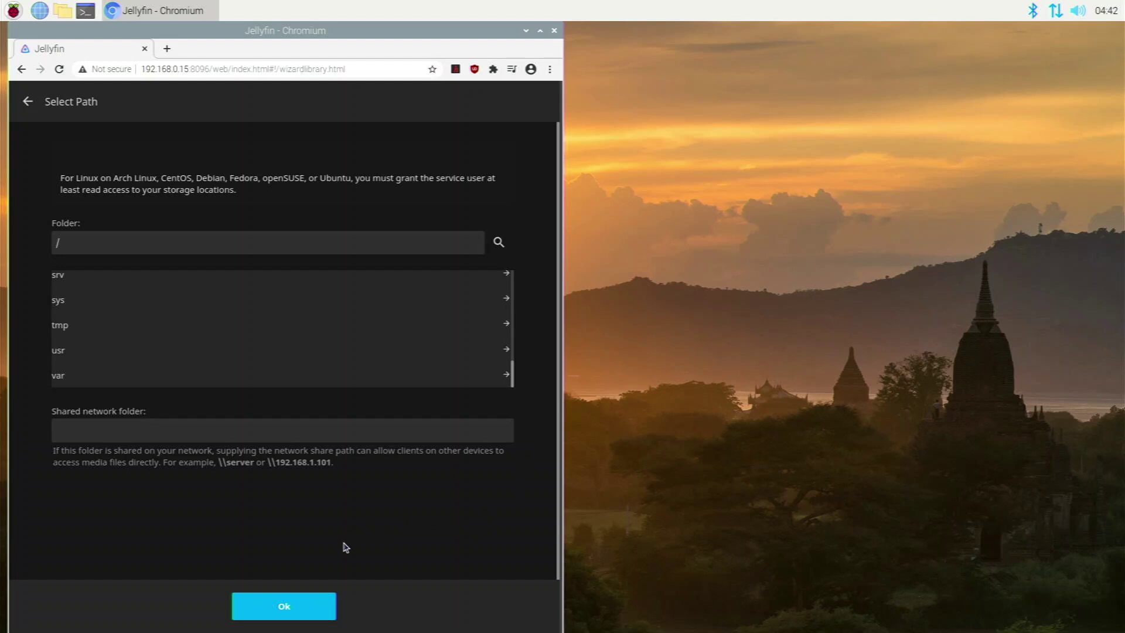
pyautogui.click(28, 103)
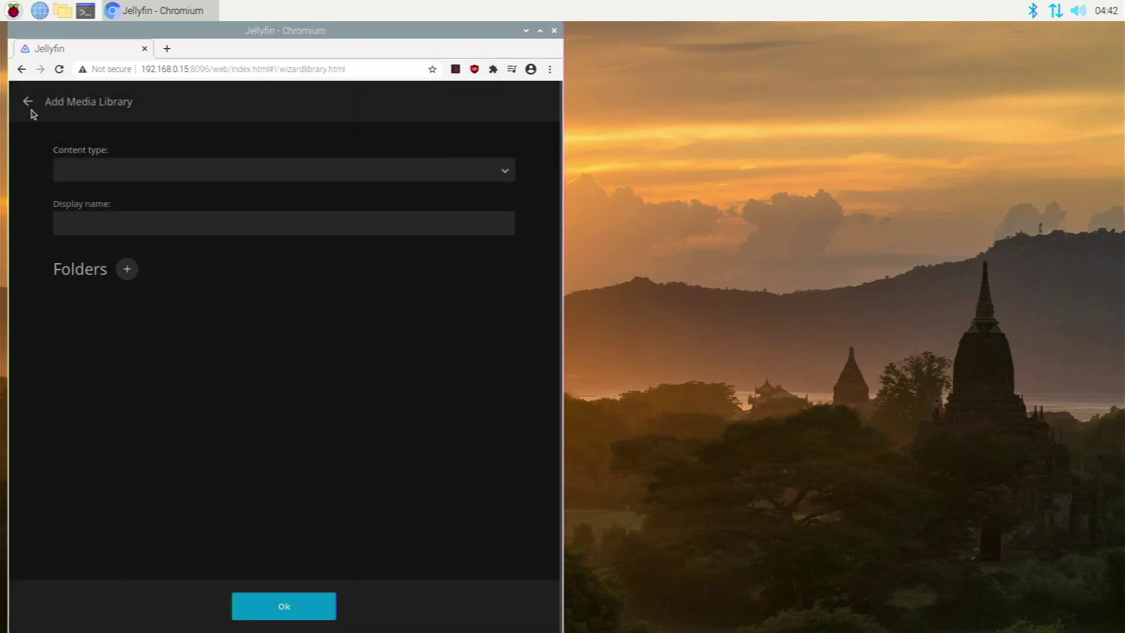
pyautogui.click(324, 608)
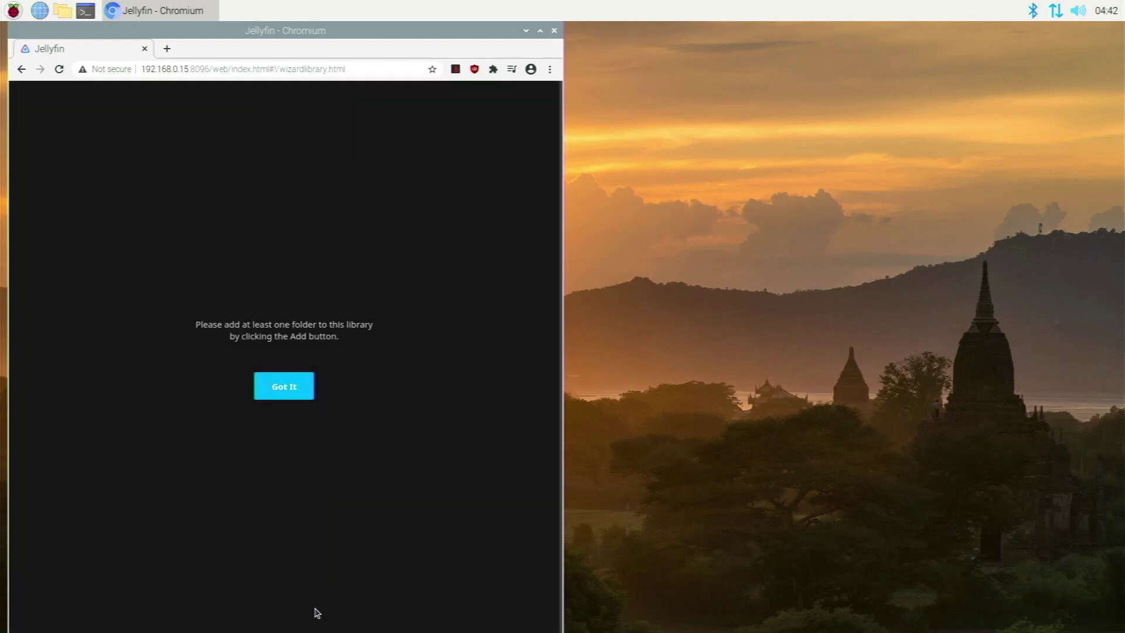
pyautogui.click(292, 387)
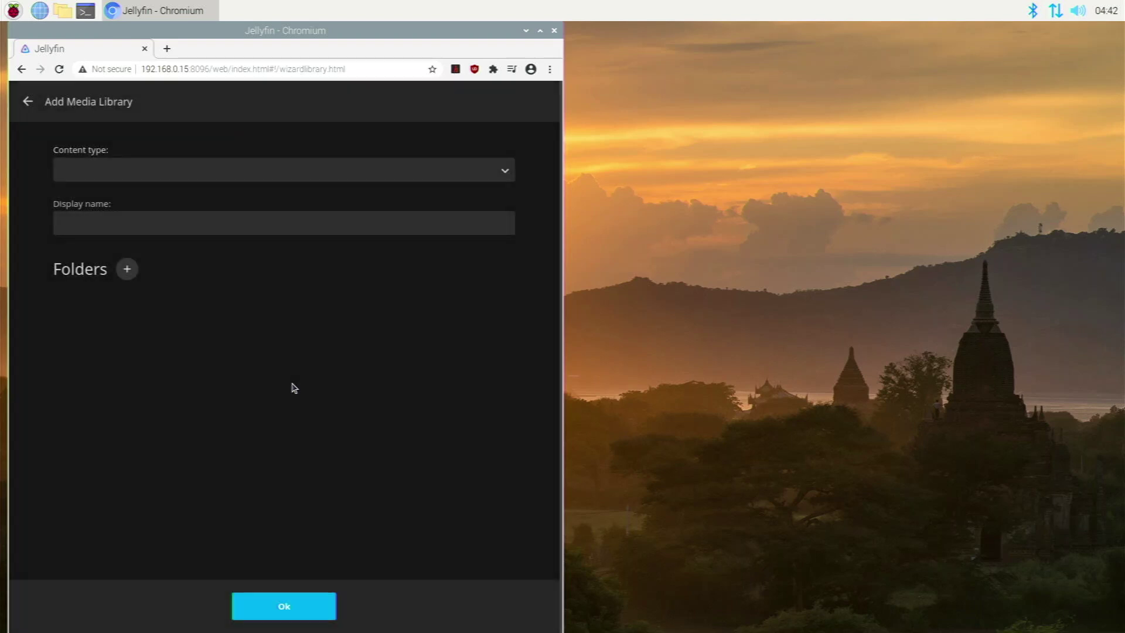
pyautogui.click(27, 101)
# - Finish the setup wizard without a media library, keeping English and United States for metadata and remote connections allowed without automatic port mapping
pyautogui.click(477, 393)
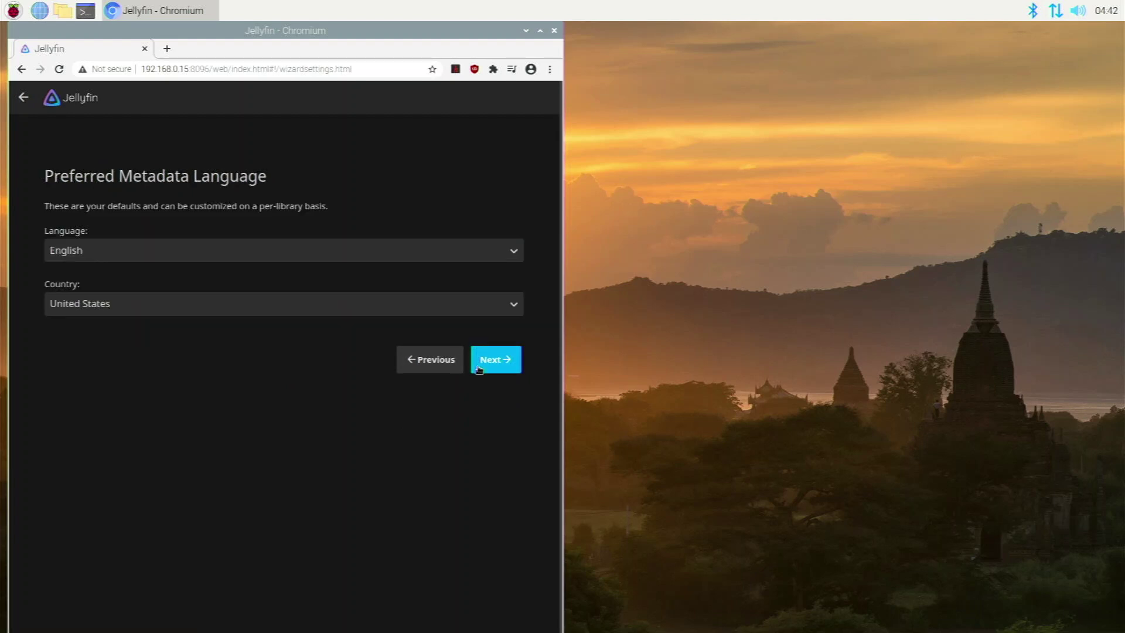
pyautogui.click(479, 367)
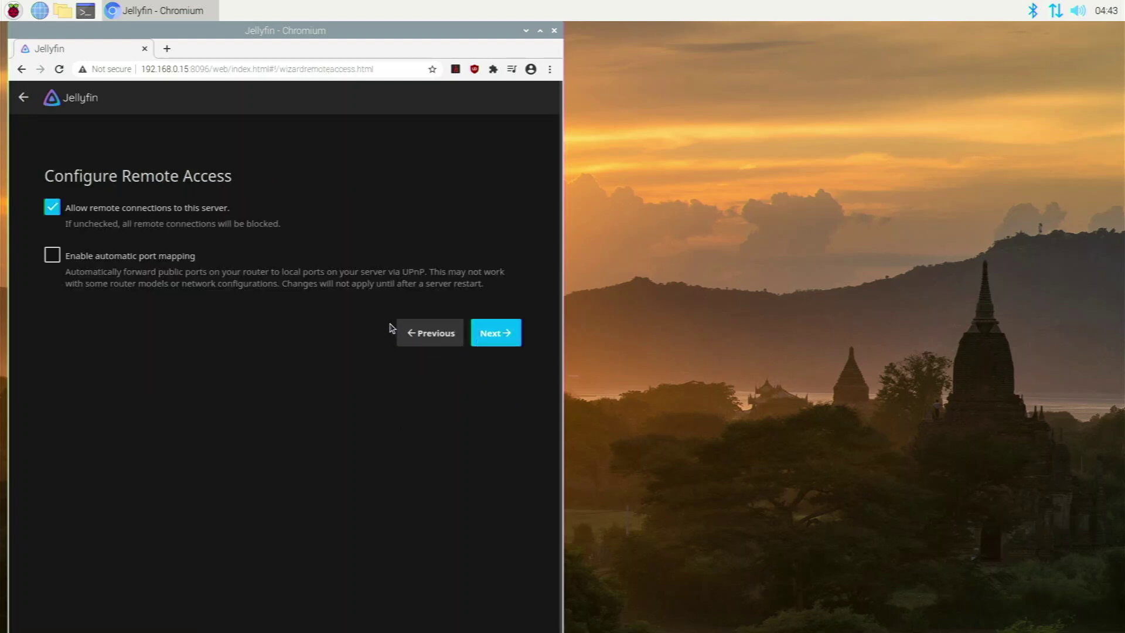
pyautogui.click(507, 347)
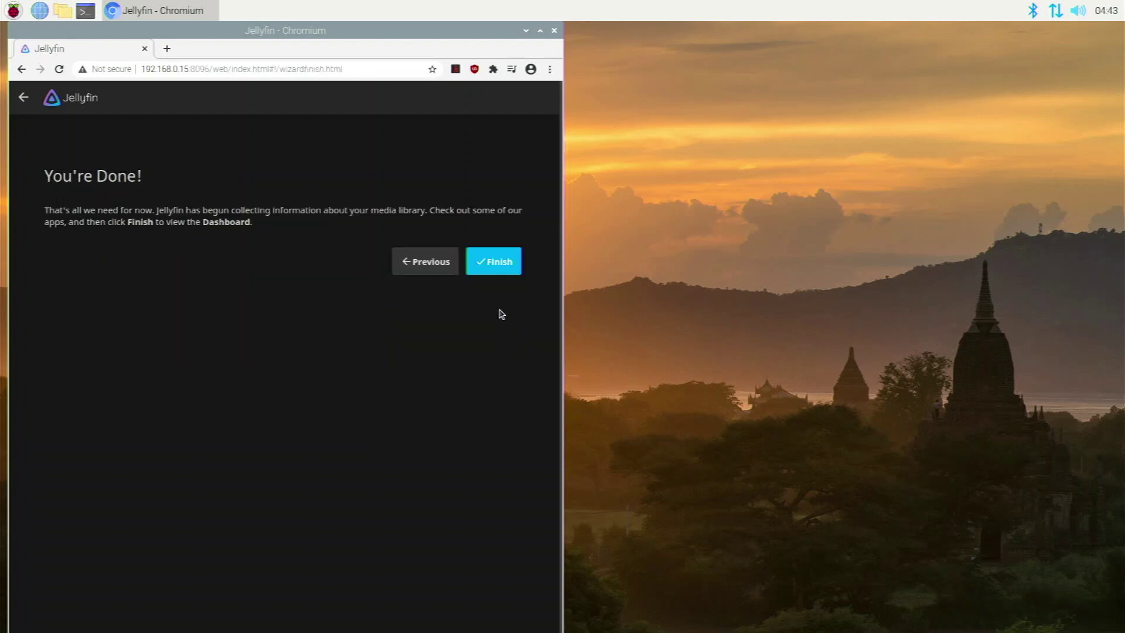
pyautogui.click(494, 260)
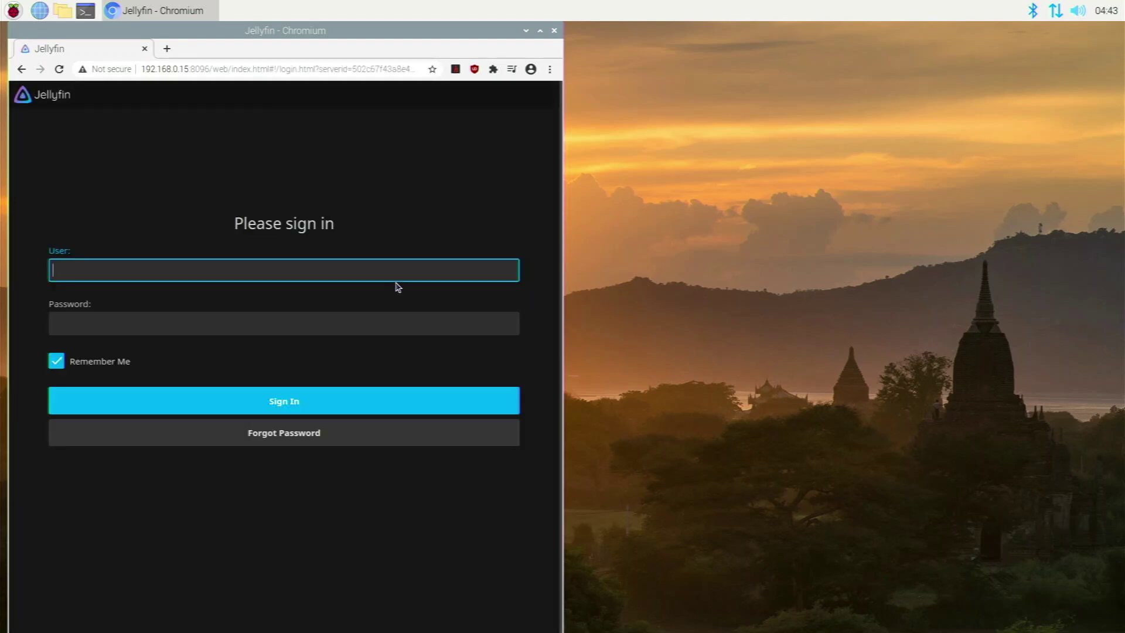
# - Sign in as jellyfin with a blank password and open the server dashboard
pyautogui.write('ellyfin')
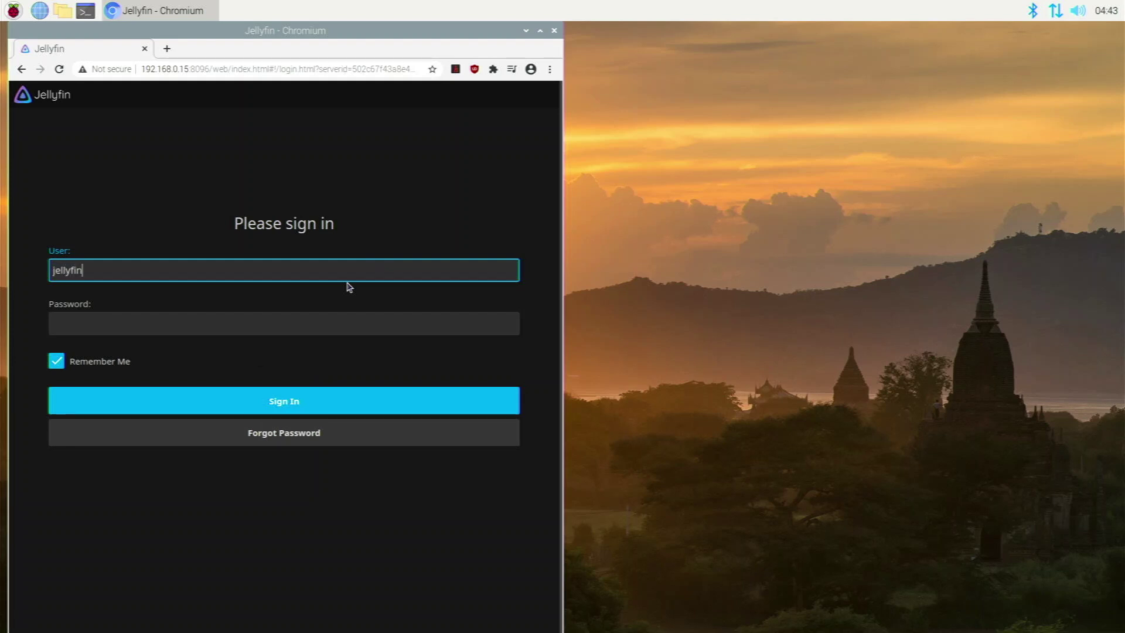
pyautogui.click(288, 400)
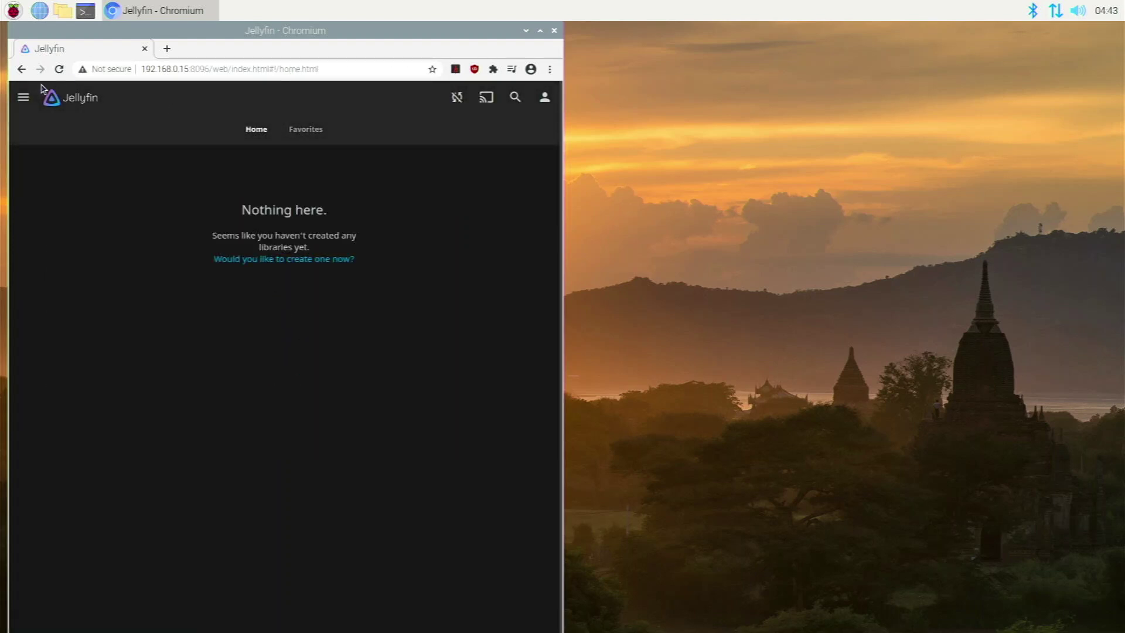
pyautogui.click(23, 97)
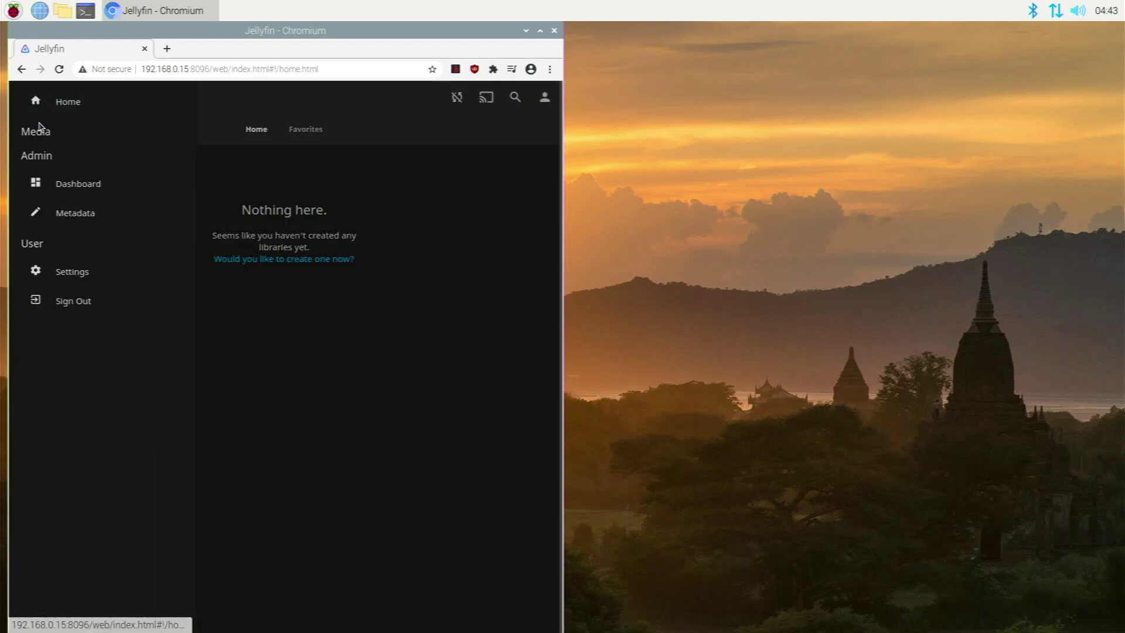
pyautogui.click(58, 192)
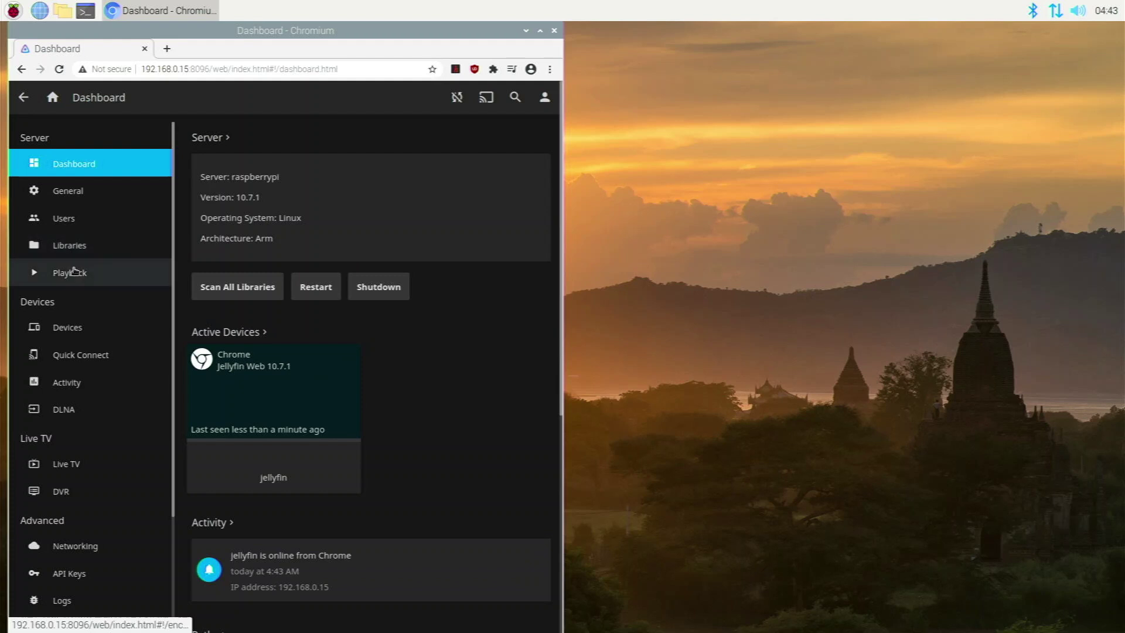
# - In the playback settings, set hardware acceleration to OpenMAX OMX and enable hardware decoding for MPEG2 and MPEG4
pyautogui.click(74, 272)
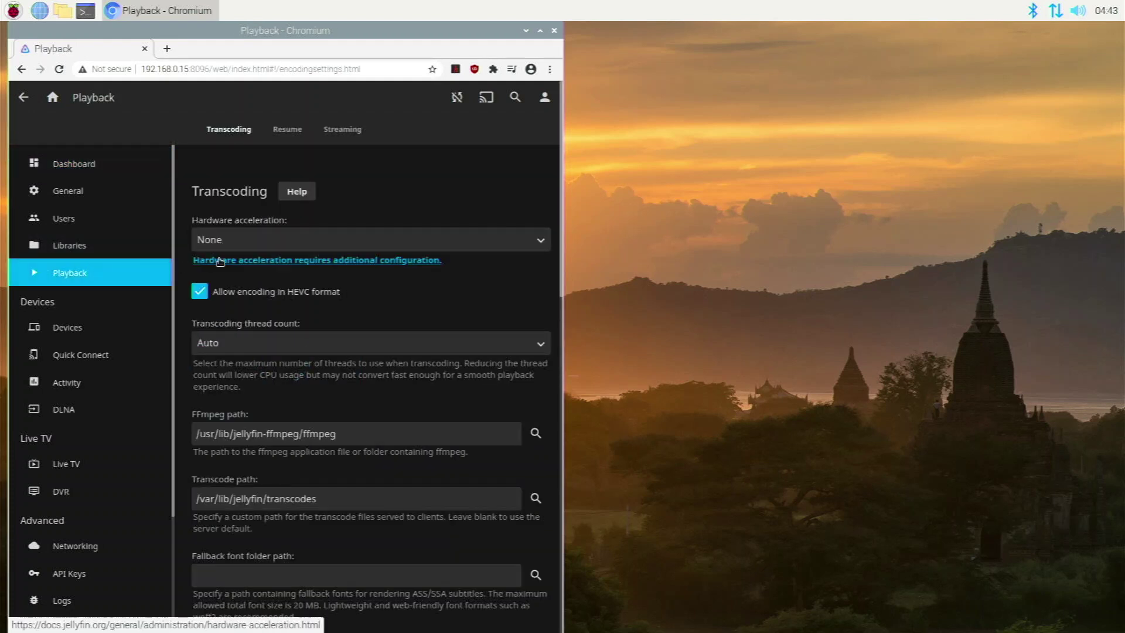
pyautogui.click(235, 241)
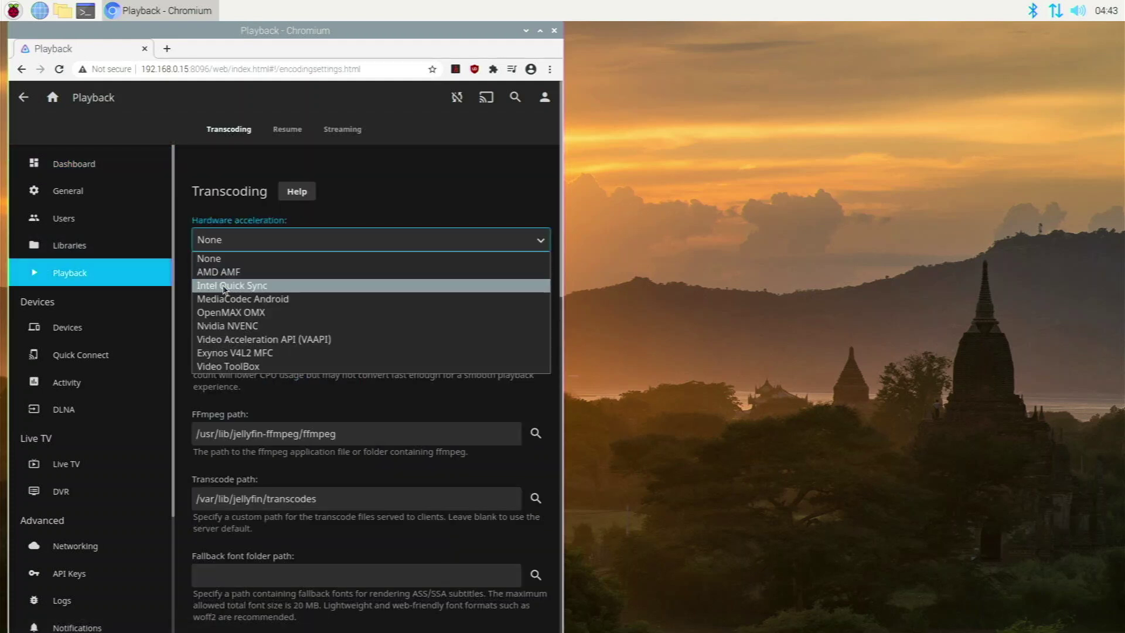
pyautogui.click(211, 314)
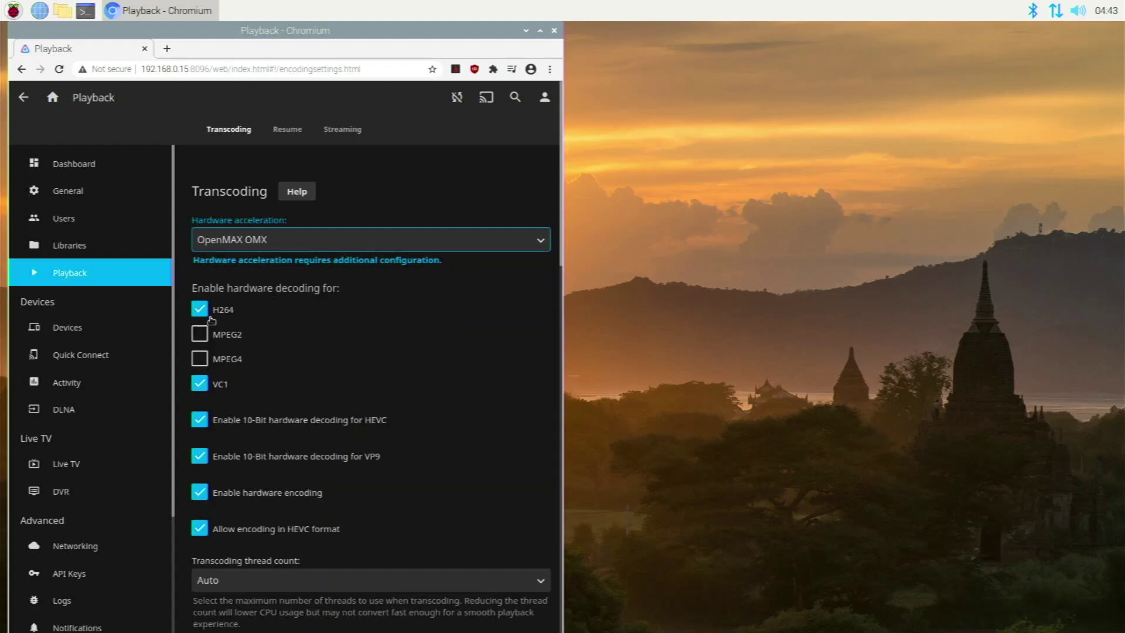
pyautogui.click(199, 336)
pyautogui.click(199, 359)
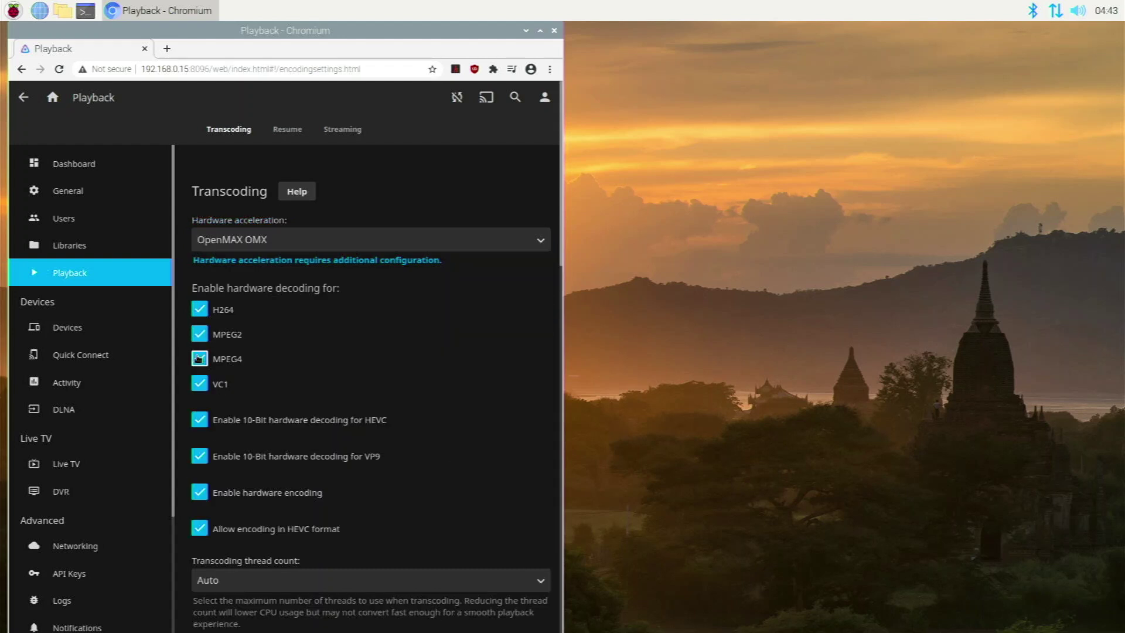
# - Set the transcoding thread count to Max
pyautogui.scroll(-3, 261, 390)
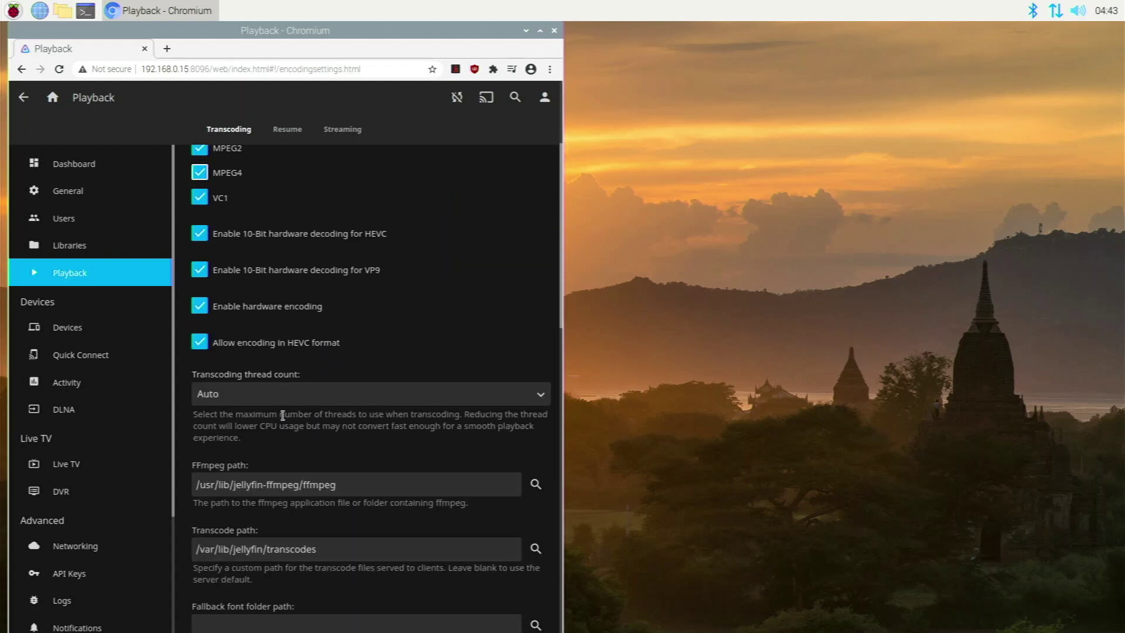
pyautogui.click(290, 401)
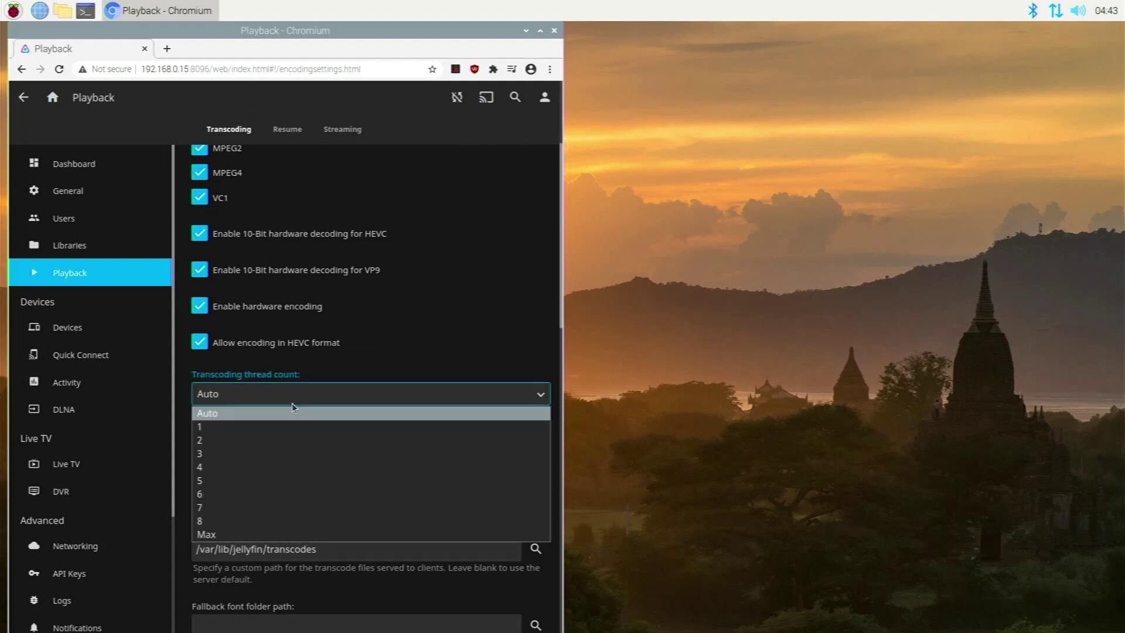
pyautogui.click(254, 533)
# - Save the playback settings, acknowledging the hardware acceleration notice, and return to the server dashboard
pyautogui.scroll(-6, 285, 508)
pyautogui.scroll(-4, 286, 509)
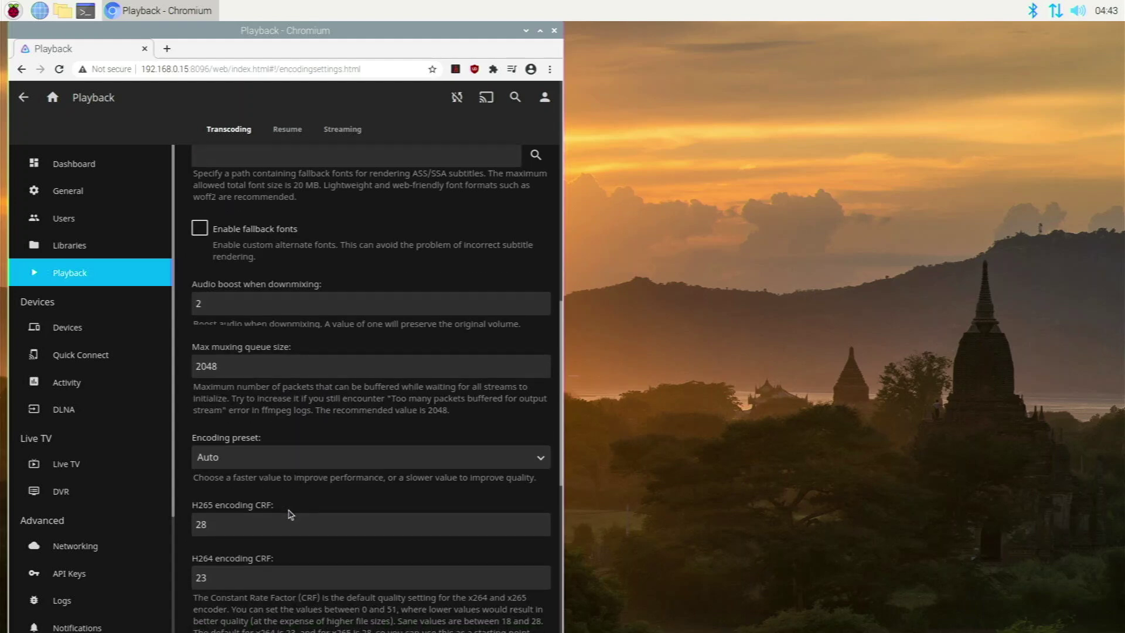
pyautogui.scroll(5, 289, 507)
pyautogui.scroll(-2, 292, 505)
pyautogui.scroll(-6, 293, 503)
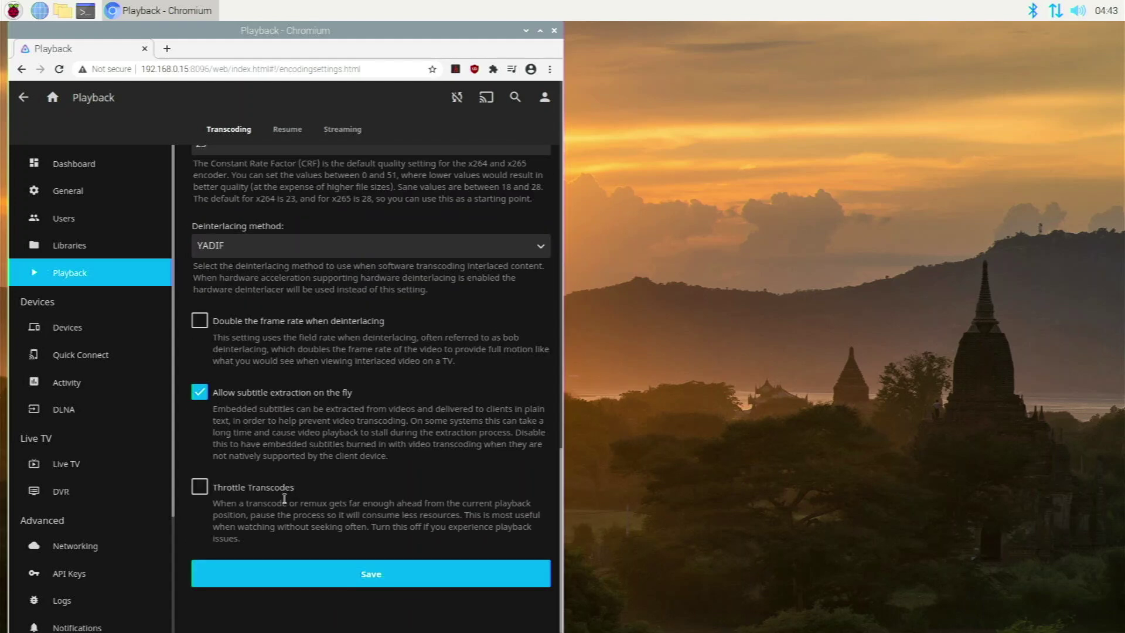
pyautogui.click(285, 572)
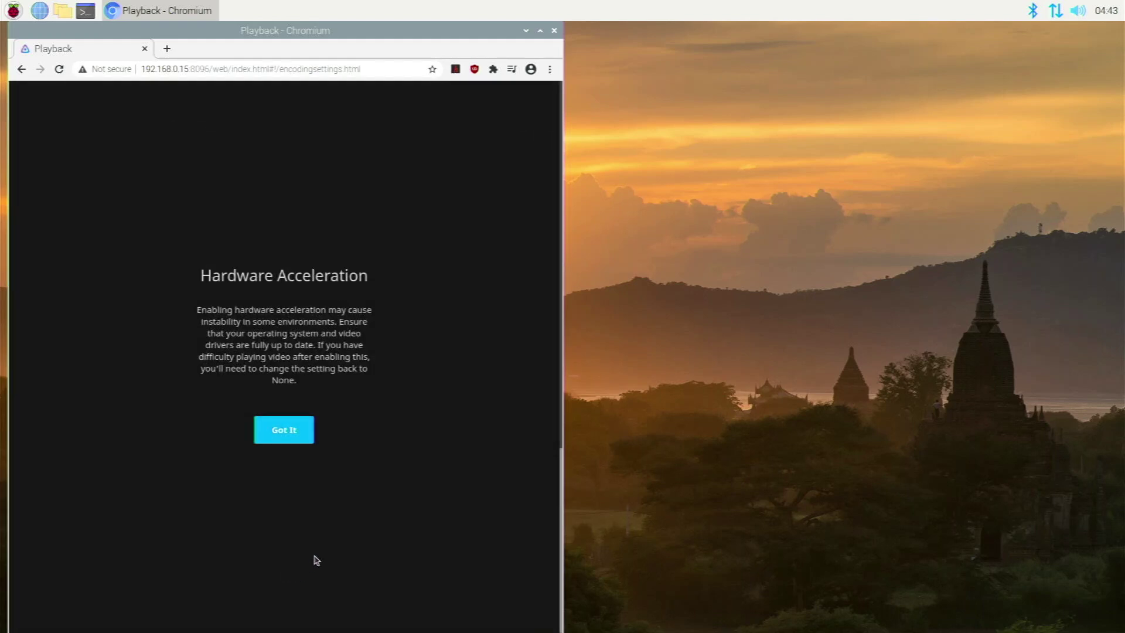
pyautogui.click(297, 430)
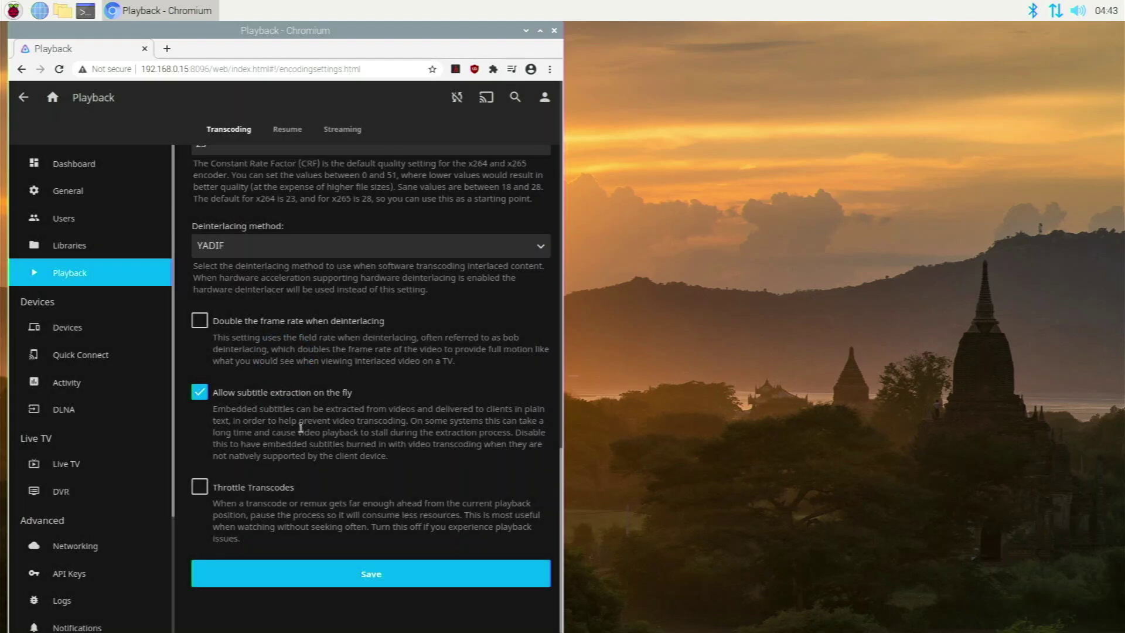
pyautogui.click(100, 162)
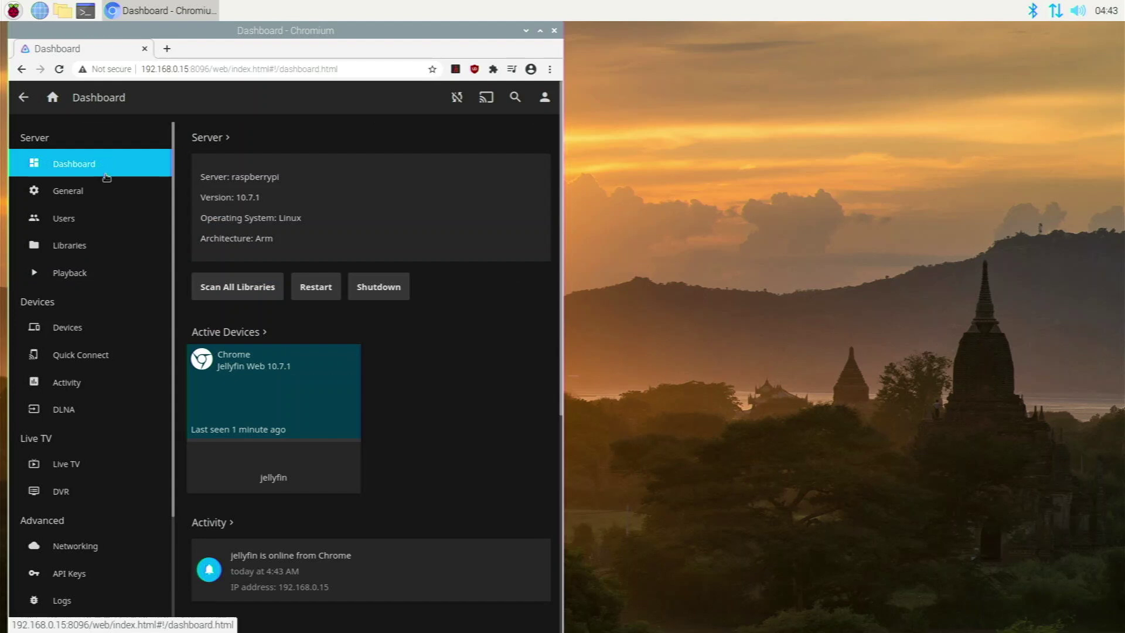